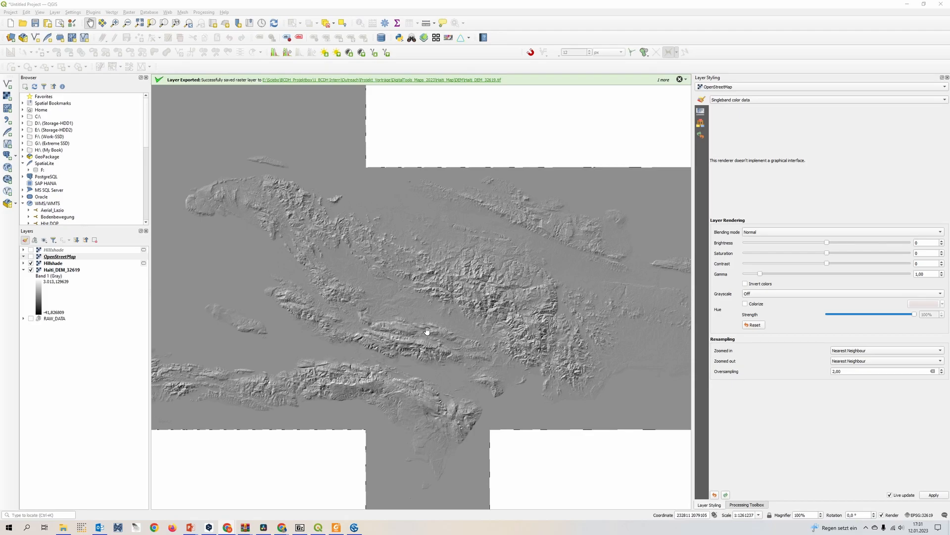
Switch to the Natural Earth website in the browser and look through its large-scale 1:10m raster data categories.
left_click_drag(949, 102, 369, 77)
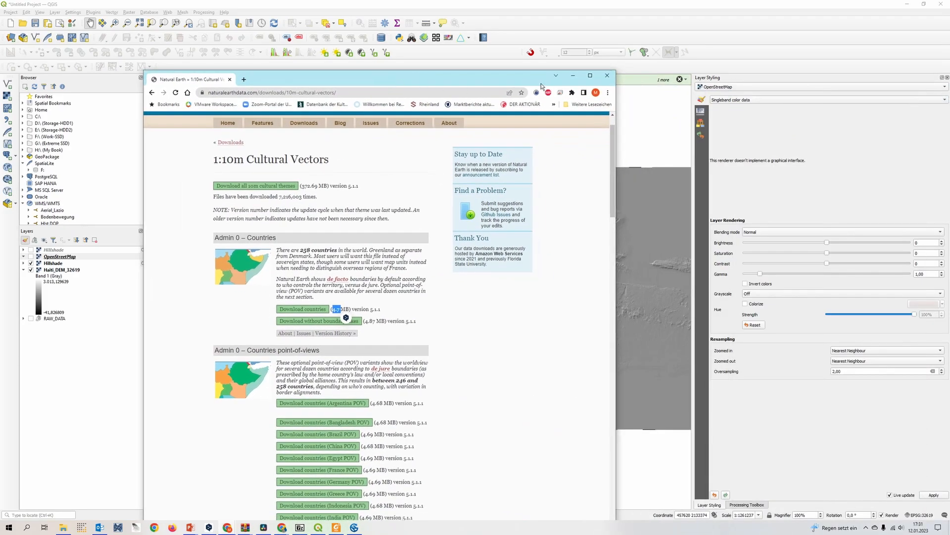
left_click(589, 77)
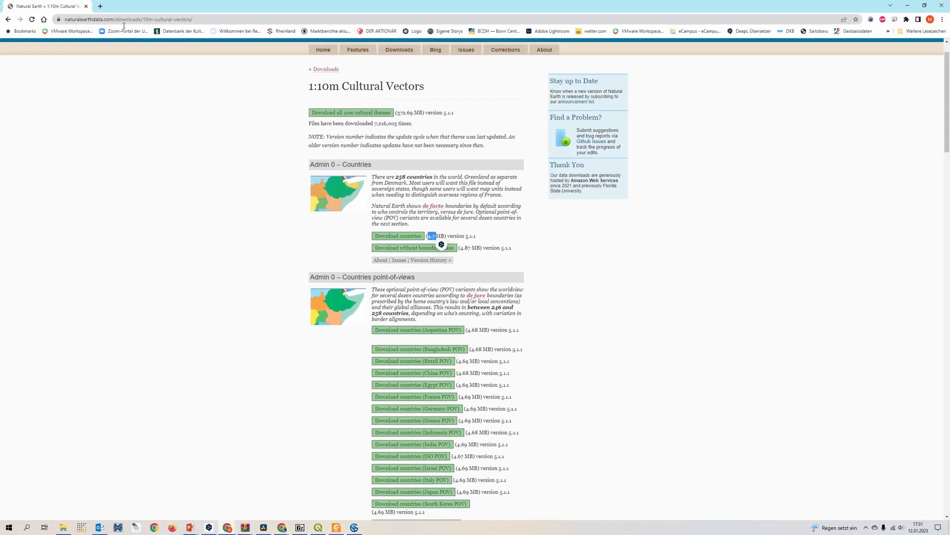
left_click(400, 49)
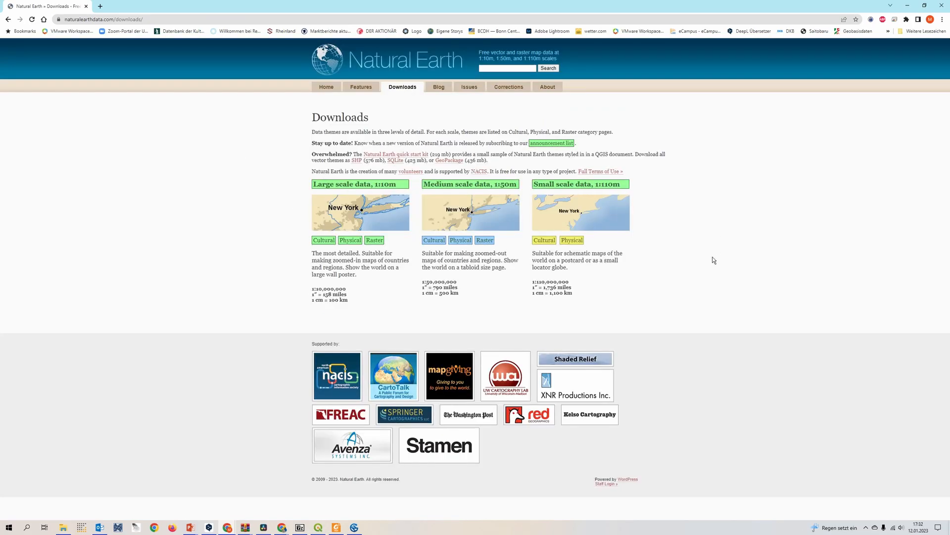
left_click(375, 245)
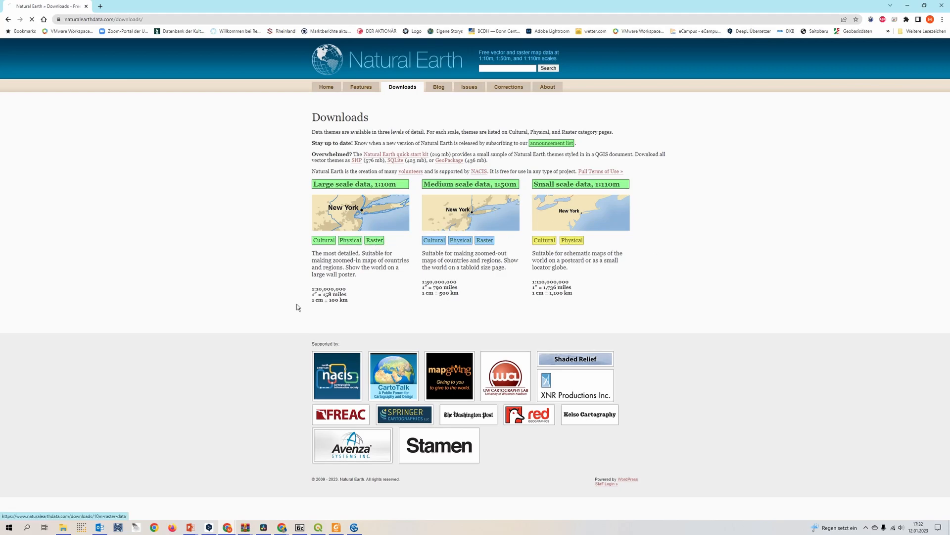
scroll(264, 320, "down", 4)
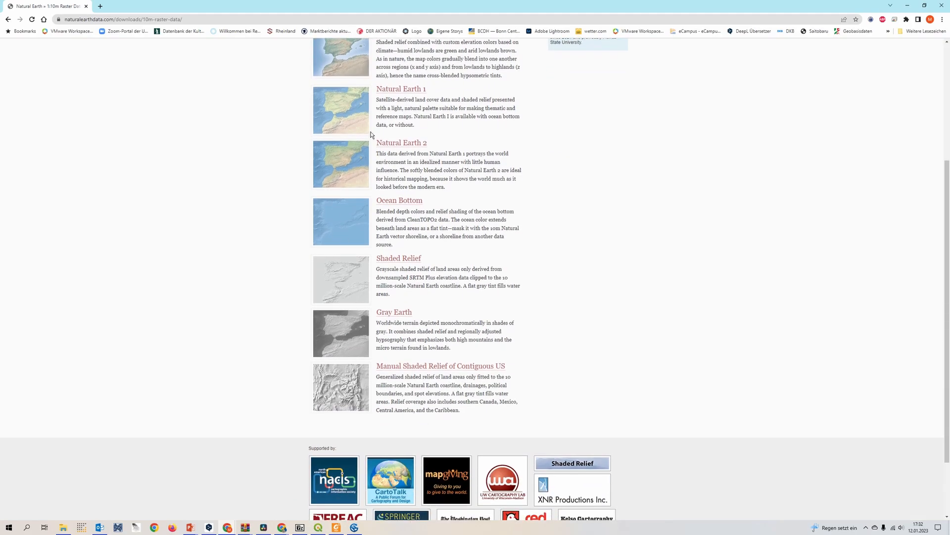
scroll(371, 399, "up", 3)
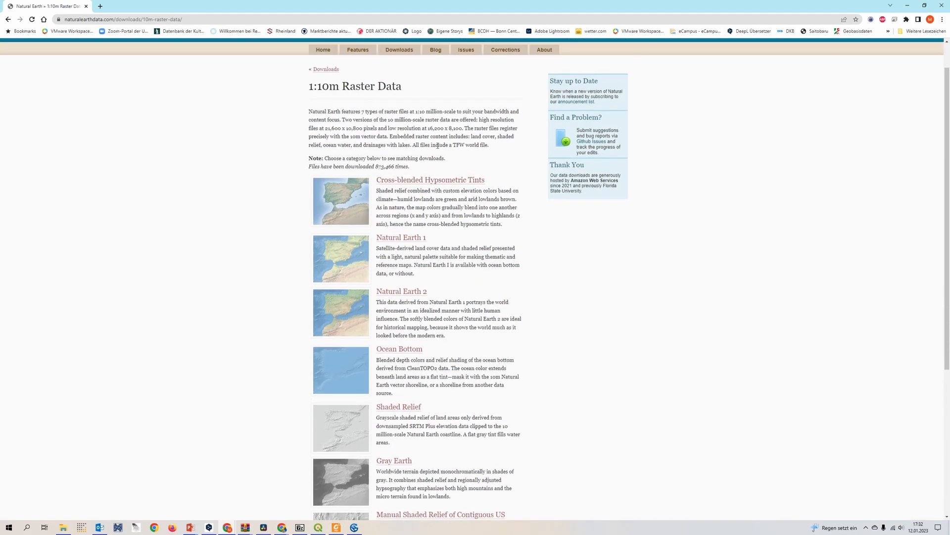
Open the Cross-blended Hypsometric Tints category and review its available raster downloads.
left_click(411, 180)
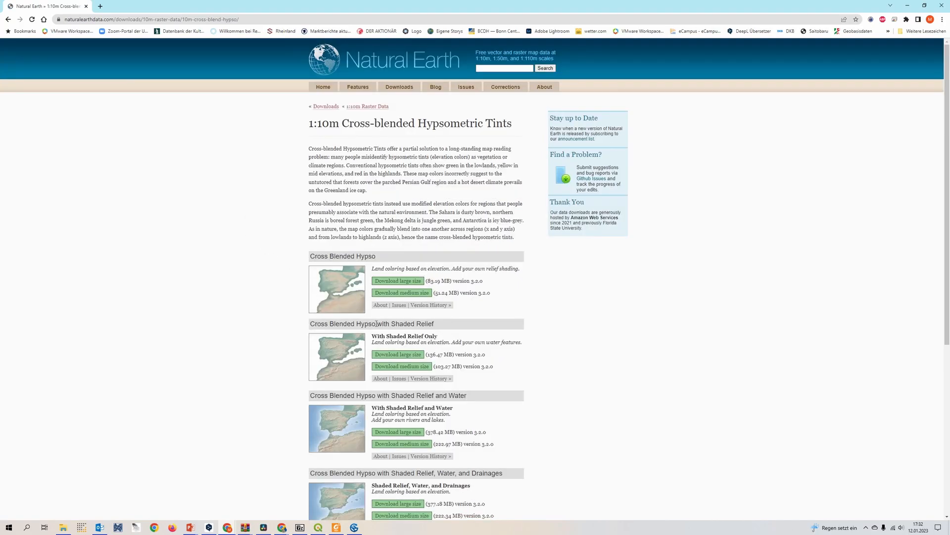
scroll(249, 308, "down", 3)
scroll(303, 327, "up", 3)
scroll(322, 288, "down", 2)
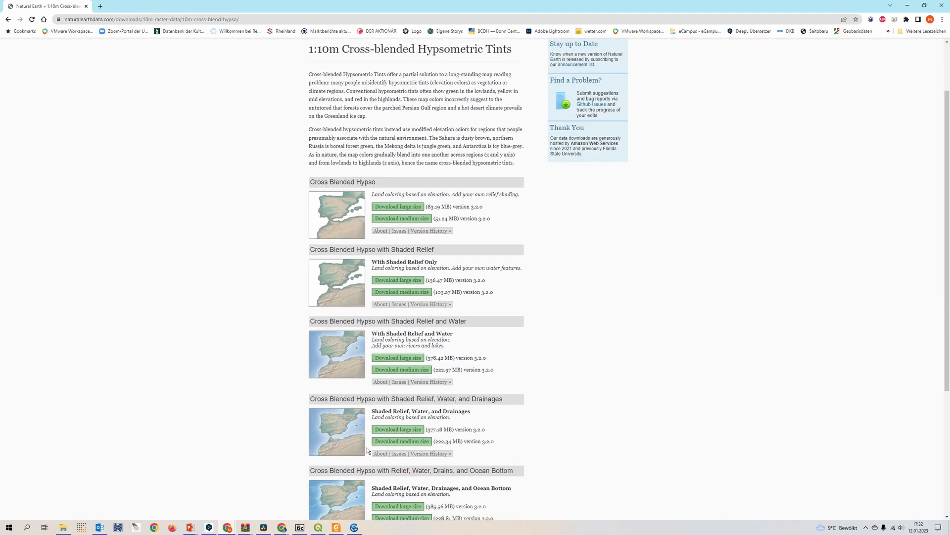
scroll(299, 316, "up", 2)
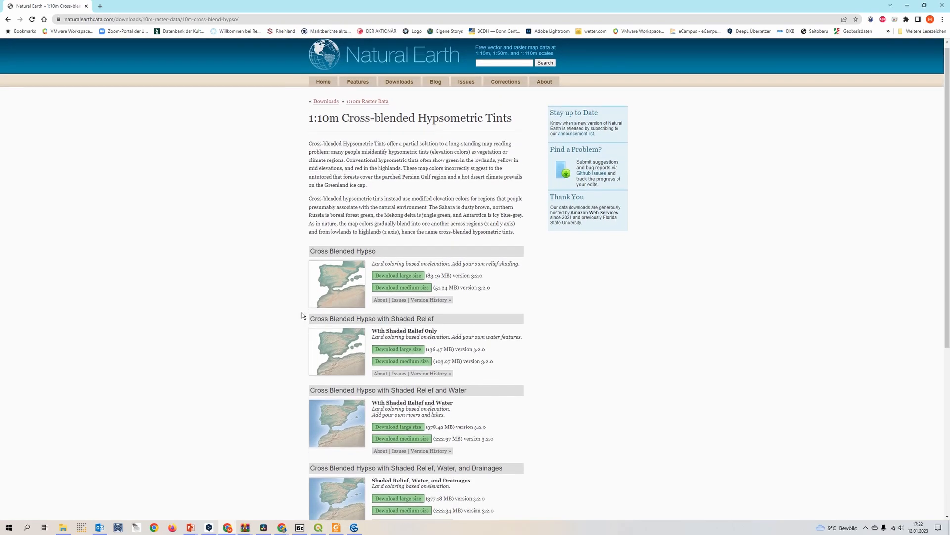
Open the 1:10m Cultural Vectors downloads and examine the Admin 0 countries and point-of-view datasets.
left_click(402, 89)
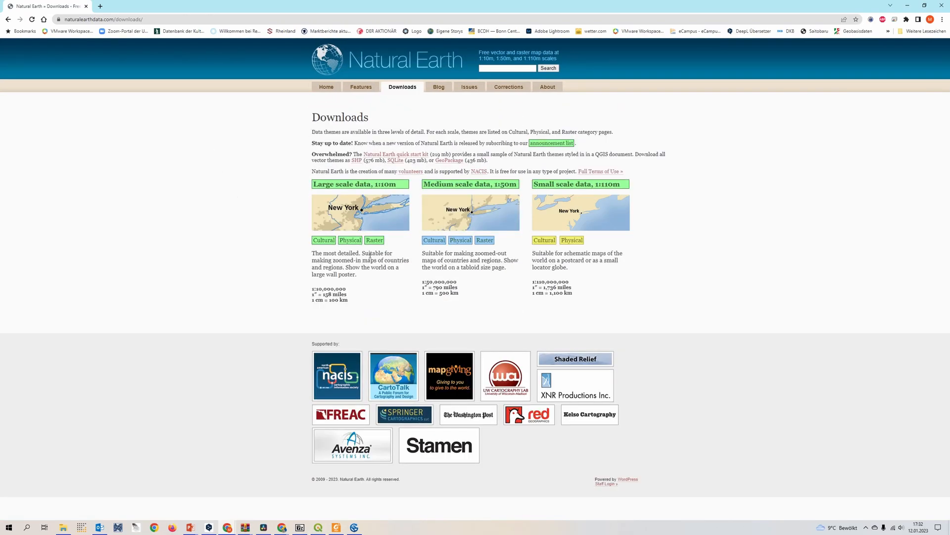
left_click(331, 247)
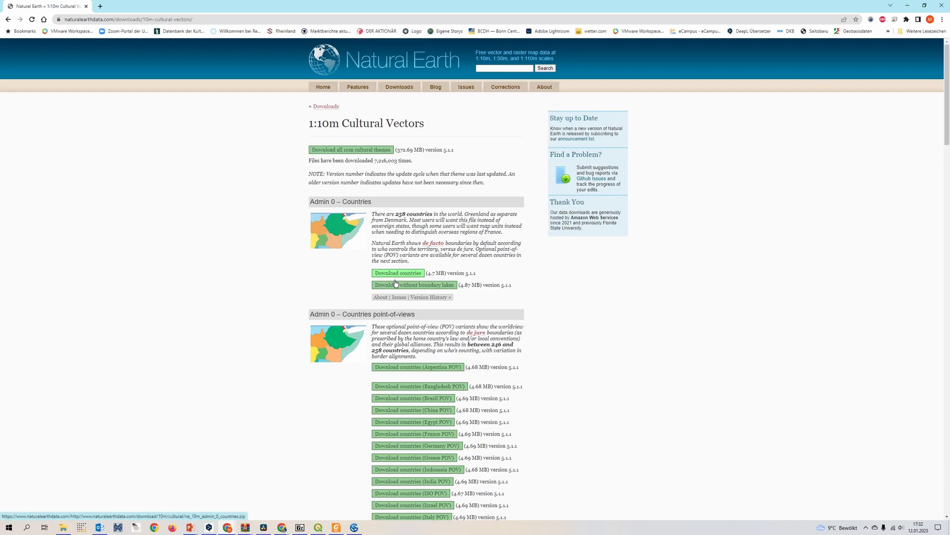
scroll(413, 367, "down", 1)
scroll(413, 367, "down", 7)
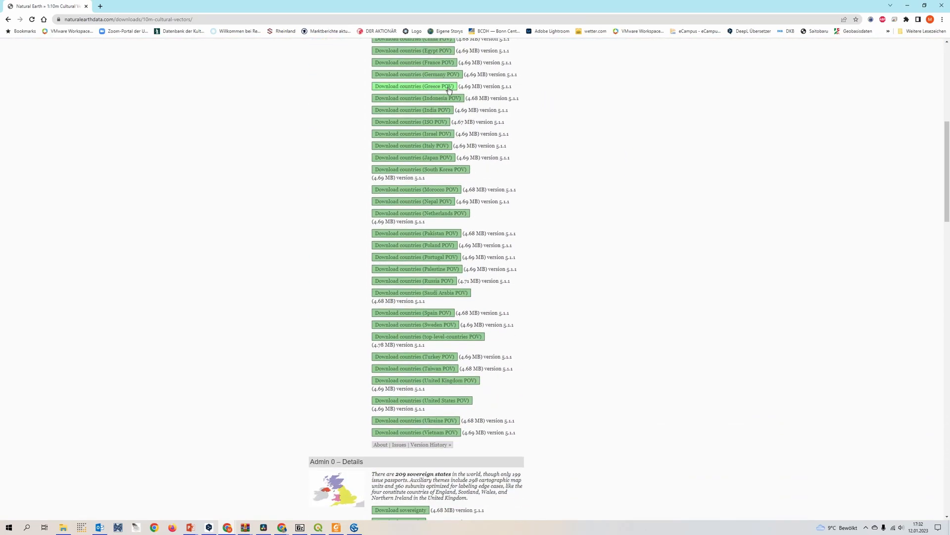
scroll(447, 424, "up", 2)
scroll(447, 424, "up", 1)
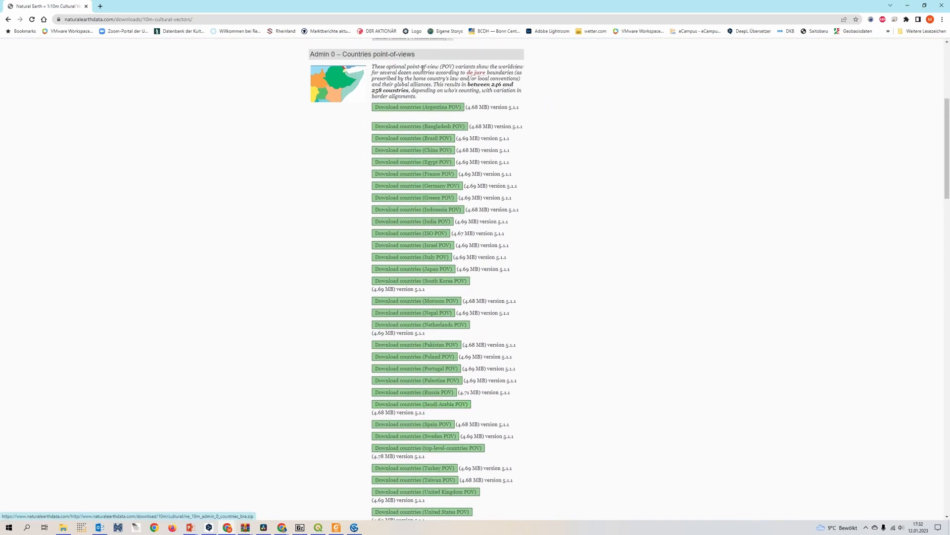
scroll(385, 212, "up", 2)
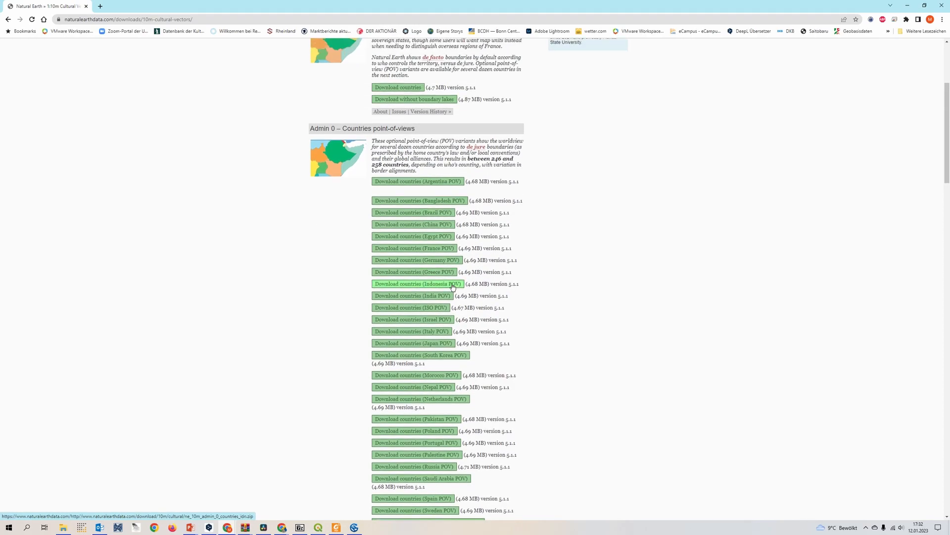
Examine the other cultural datasets, from Admin 0 details and boundary lines to states, counties and populated places.
scroll(442, 187, "down", 1)
scroll(303, 258, "down", 7)
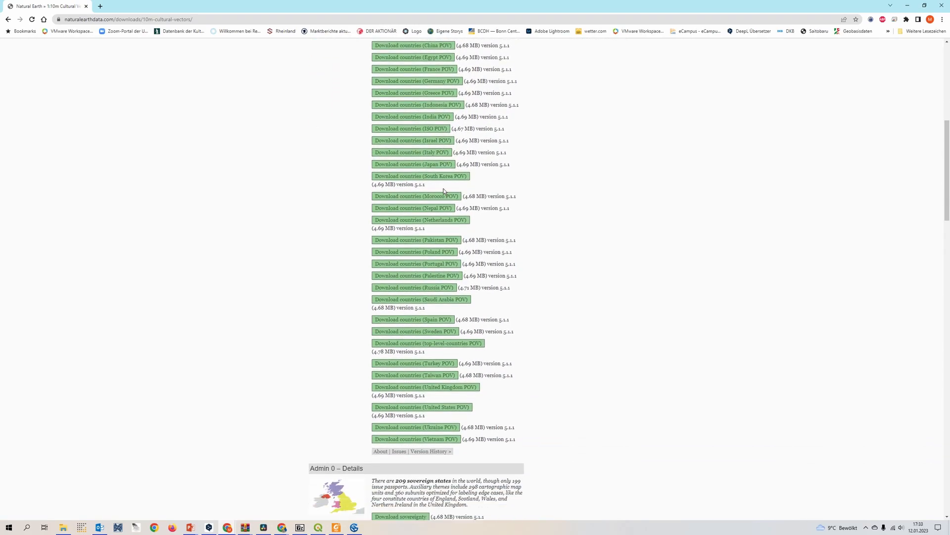
scroll(308, 261, "down", 2)
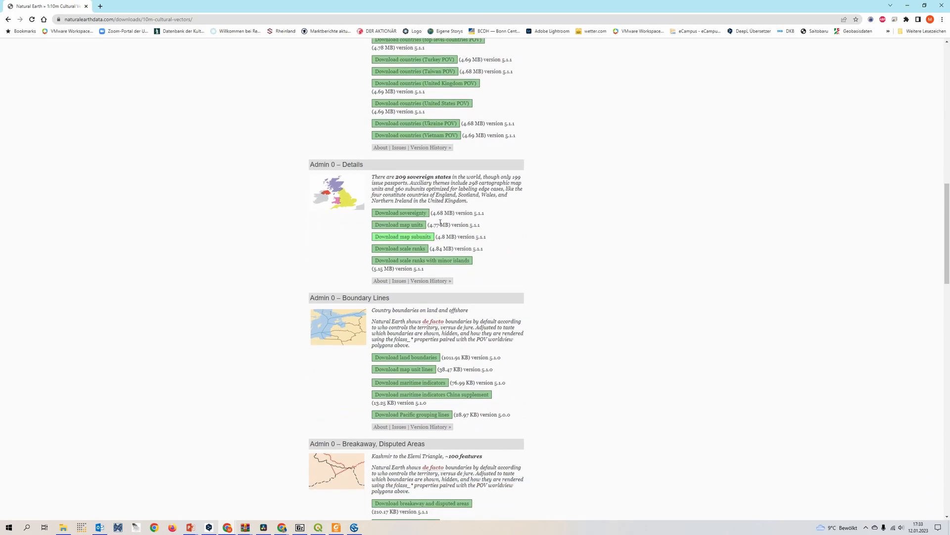
scroll(345, 295, "down", 4)
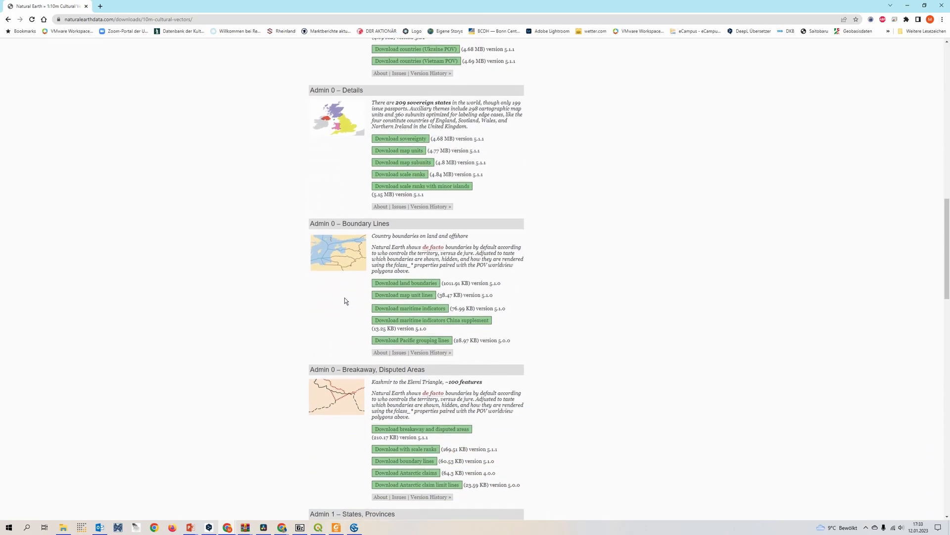
scroll(358, 302, "down", 2)
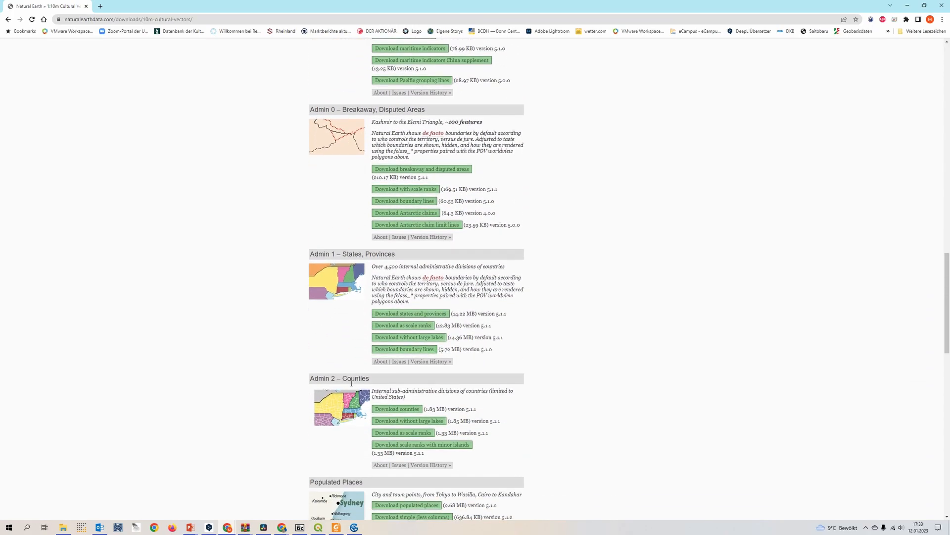
scroll(347, 376, "down", 1)
scroll(236, 308, "up", 4)
scroll(246, 310, "up", 6)
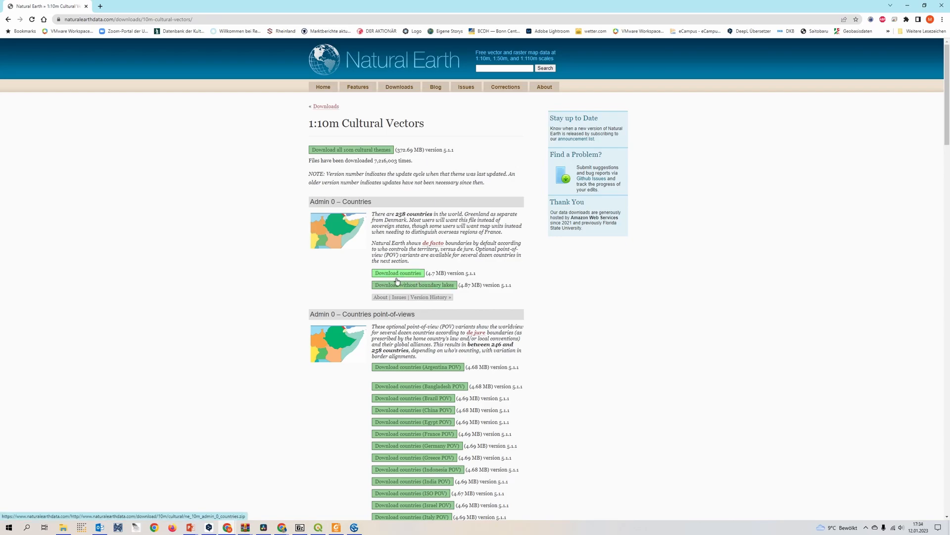
Switch to the ne_10m_admin_0_countries folder in File Explorer and delete its VERSION.txt and README.html files.
left_click_drag(584, 7, 949, 157)
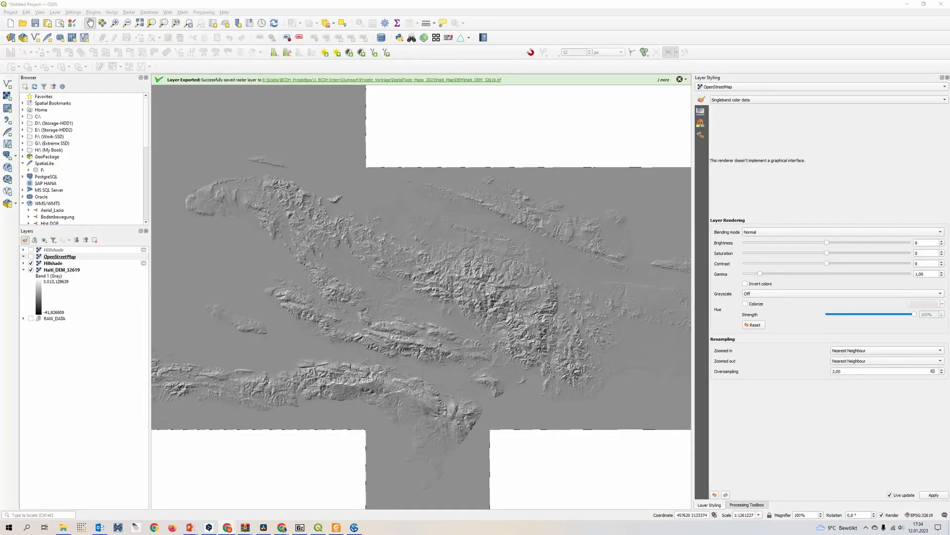
left_click_drag(949, 109, 635, 105)
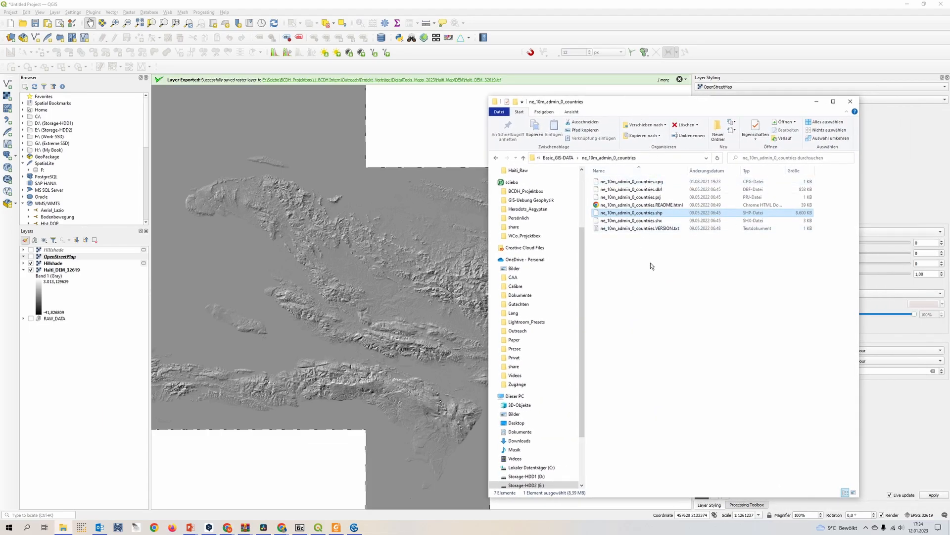
left_click(675, 172)
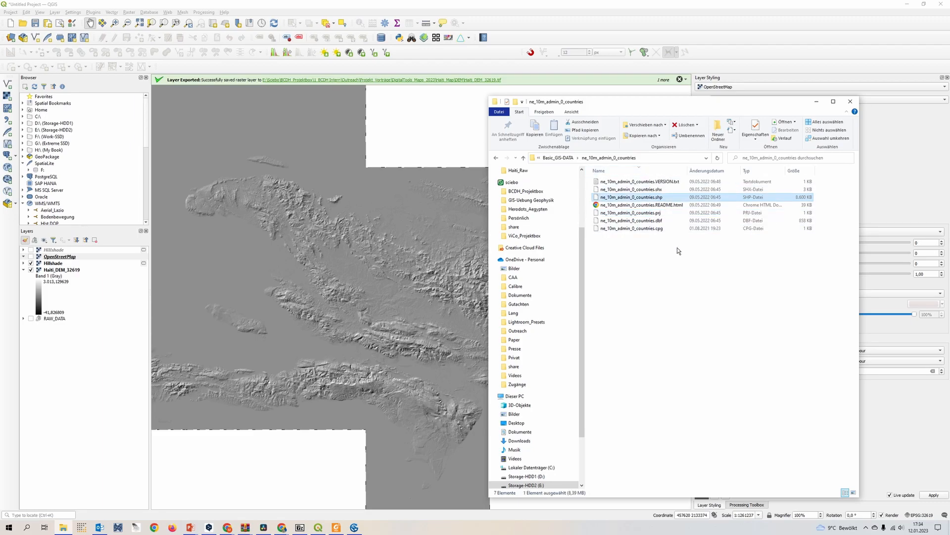
left_click(662, 184)
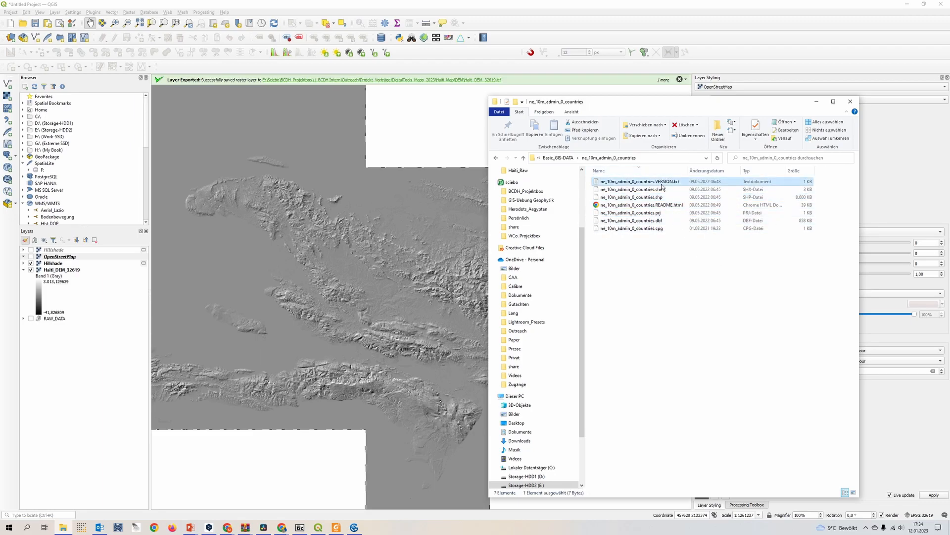
key("Delete")
left_click(673, 198)
key("Delete")
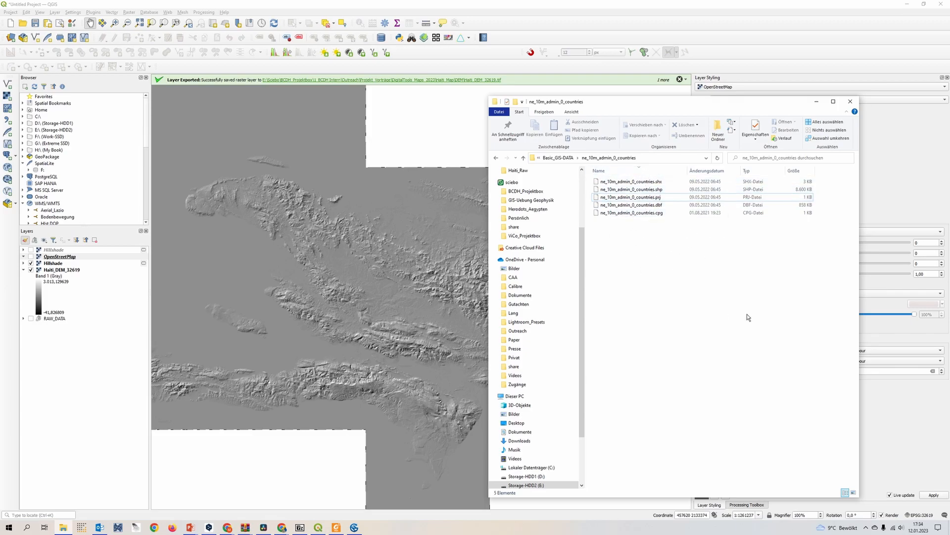
Add ne_10m_admin_0_countries.shp to the QGIS project, placing it directly above the OpenStreetMap layer.
left_click(673, 189)
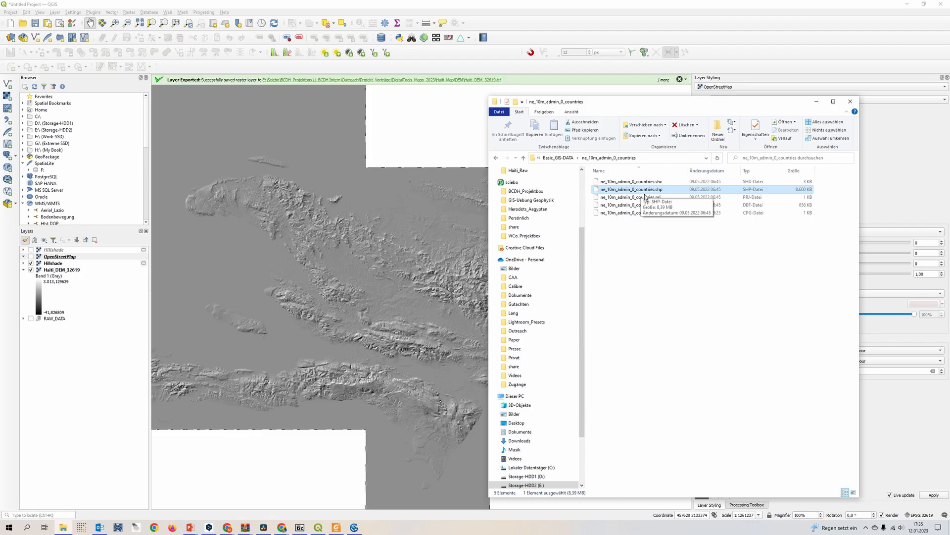
left_click_drag(631, 189, 77, 258)
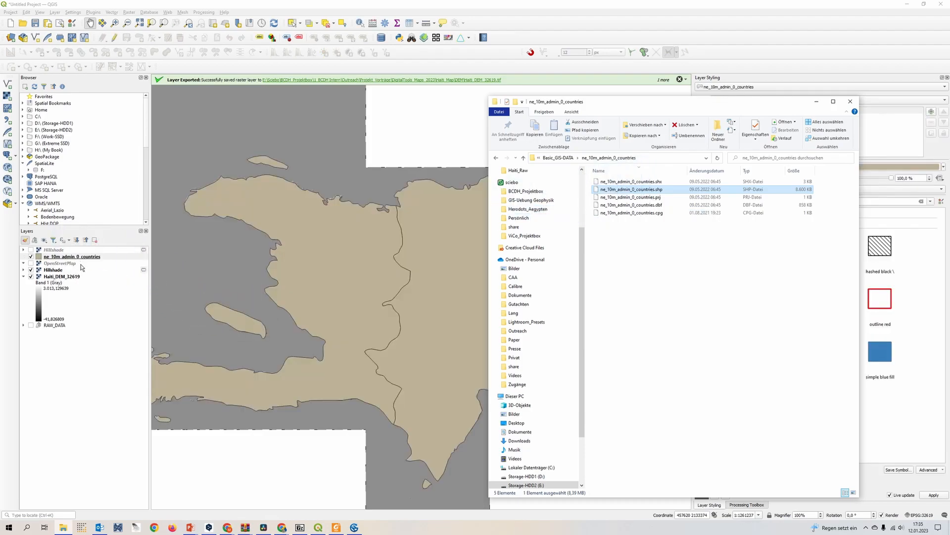
scroll(314, 297, "down", 1)
left_click_drag(360, 318, 423, 293)
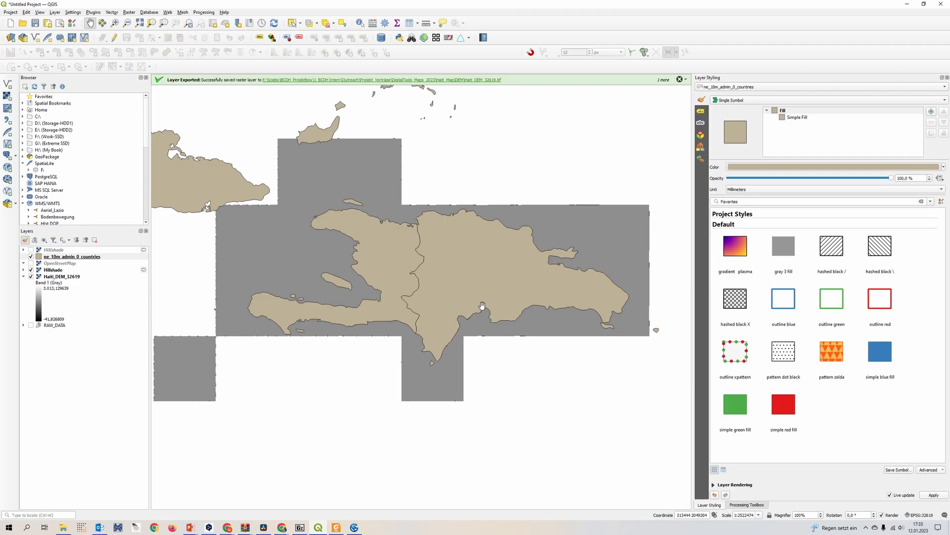
scroll(495, 303, "up", 1)
scroll(498, 302, "down", 1)
Select both the Haiti and Dominican Republic polygons in the ne_10m_admin_0_countries layer.
left_click(102, 264)
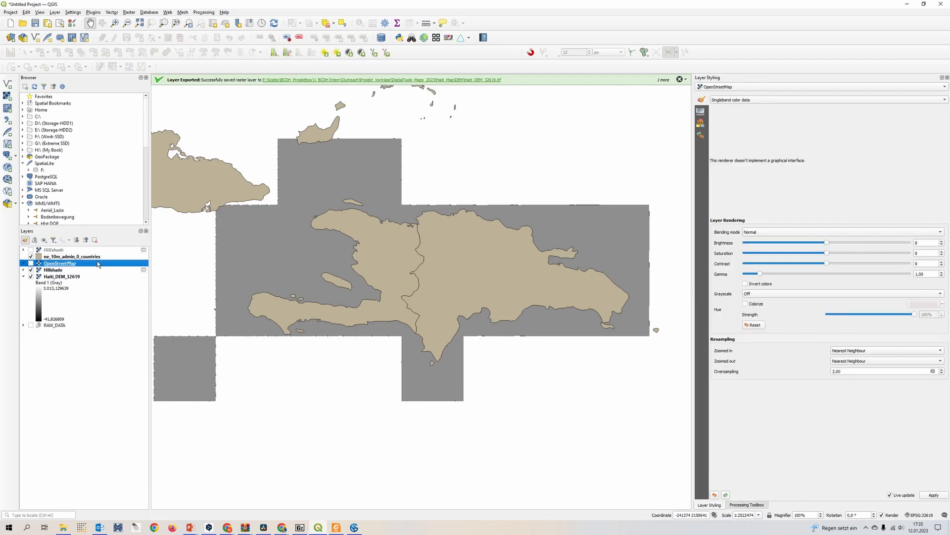
key("Up")
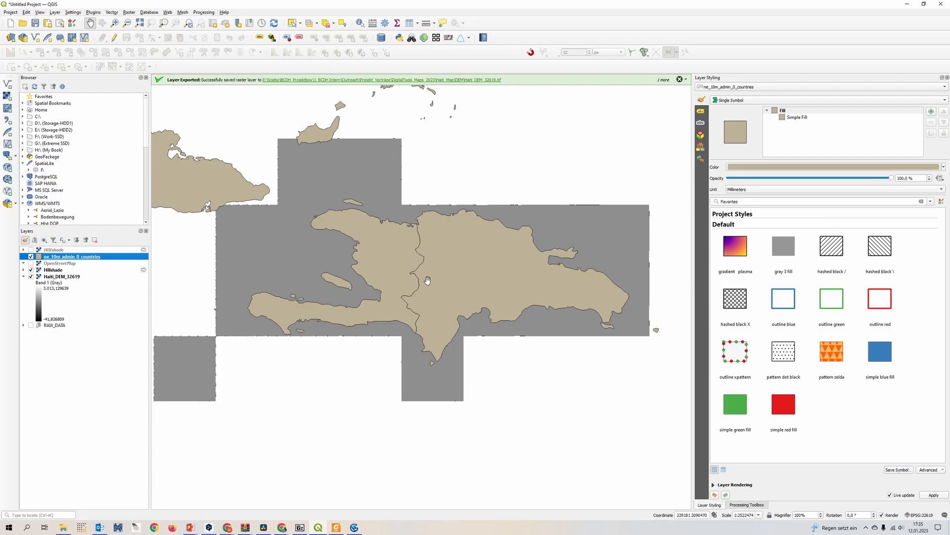
left_click(292, 23)
left_click(396, 272)
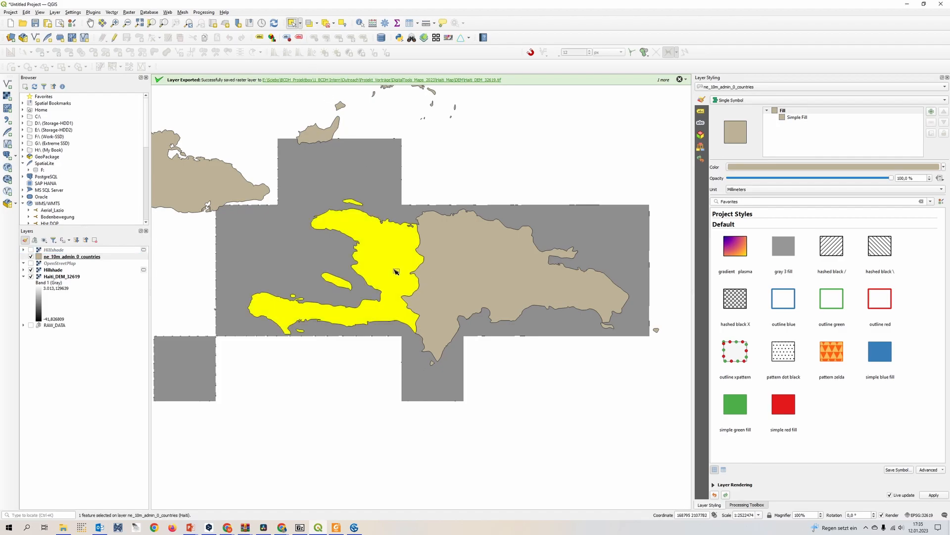
left_click(447, 277)
left_click(405, 272)
left_click(456, 276)
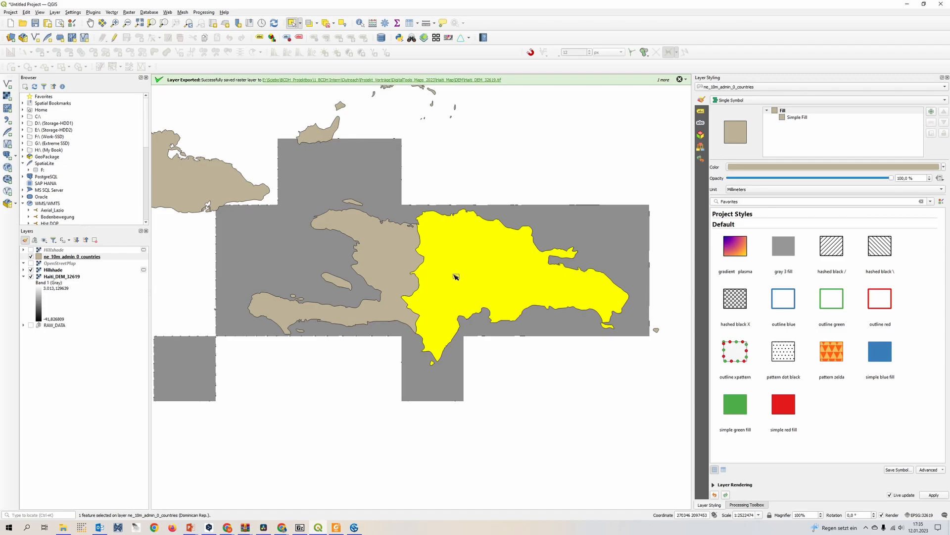
left_click(409, 261, "shift")
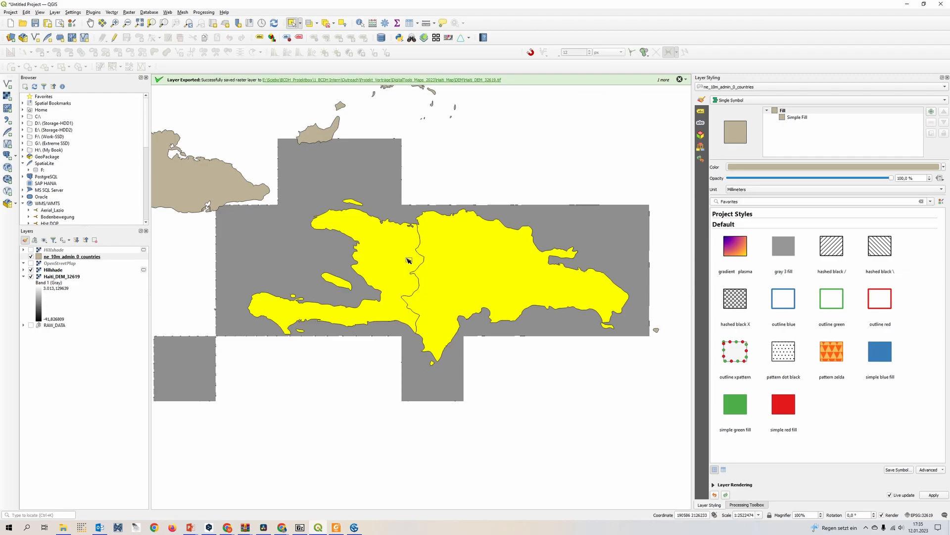
Inspect the worldwide coverage of the ne_10m_admin_0_countries layer around the two selected countries.
scroll(409, 261, "down", 3)
scroll(421, 259, "down", 1)
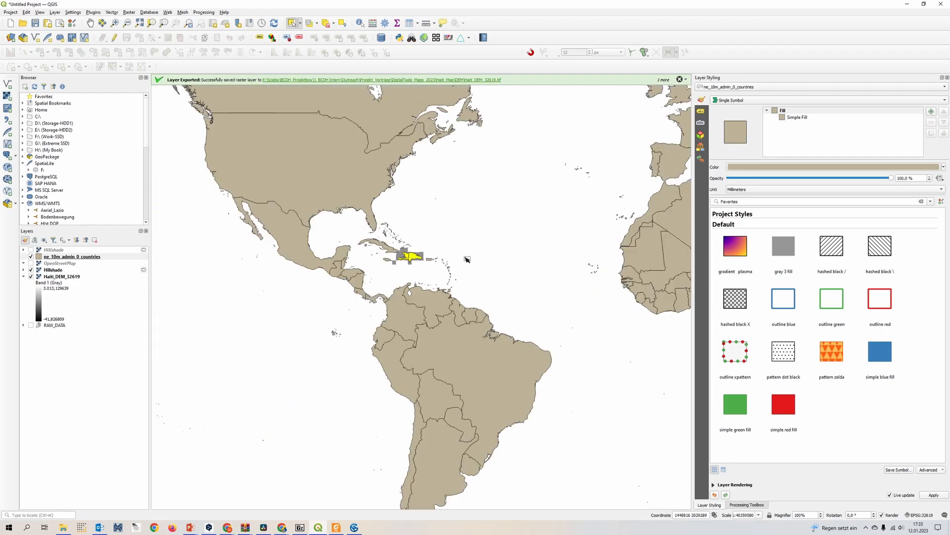
left_click_drag(523, 211, 380, 357)
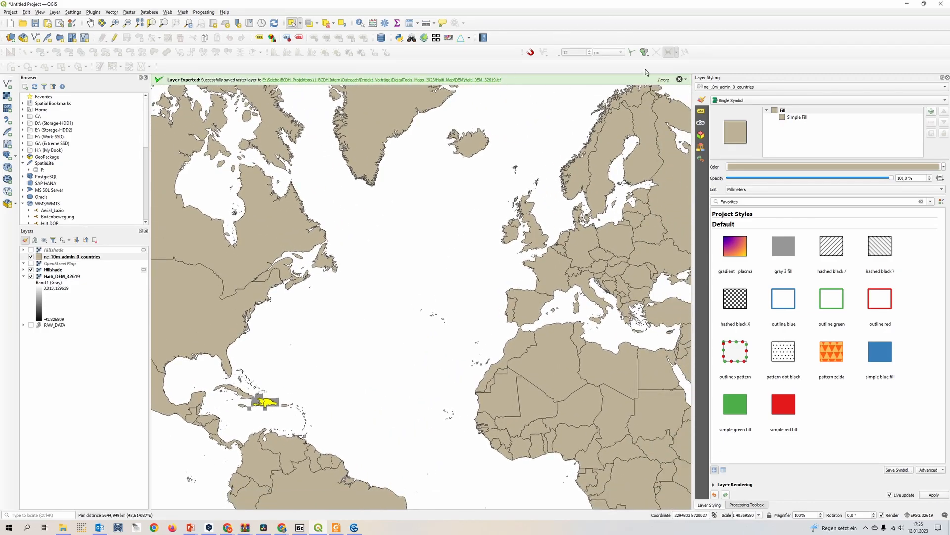
scroll(532, 319, "down", 1)
left_click_drag(532, 319, 458, 280)
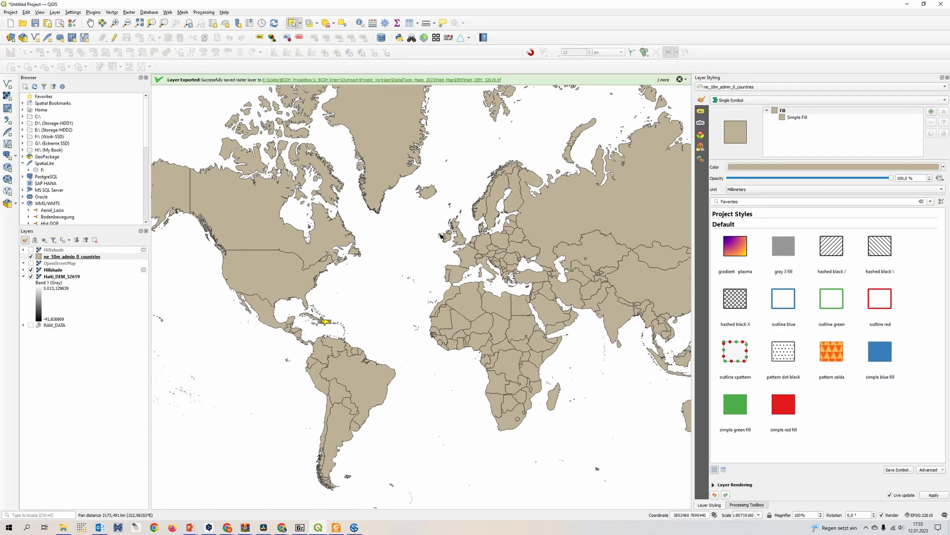
scroll(319, 322, "up", 5)
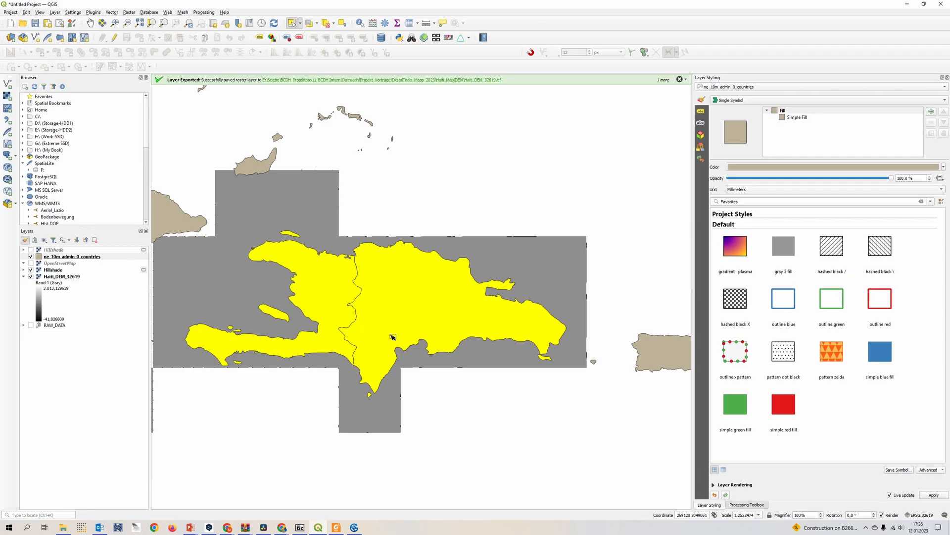
left_click_drag(390, 337, 421, 303)
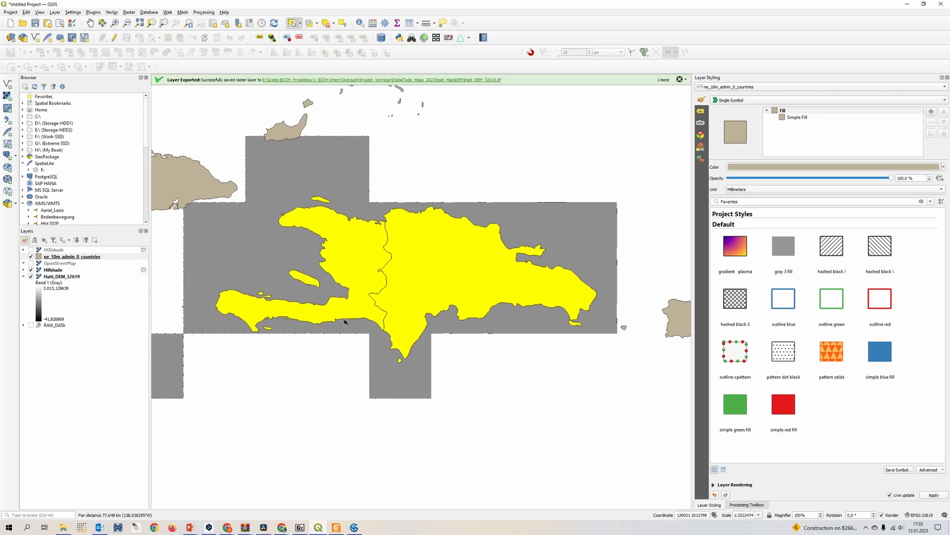
right_click(78, 257)
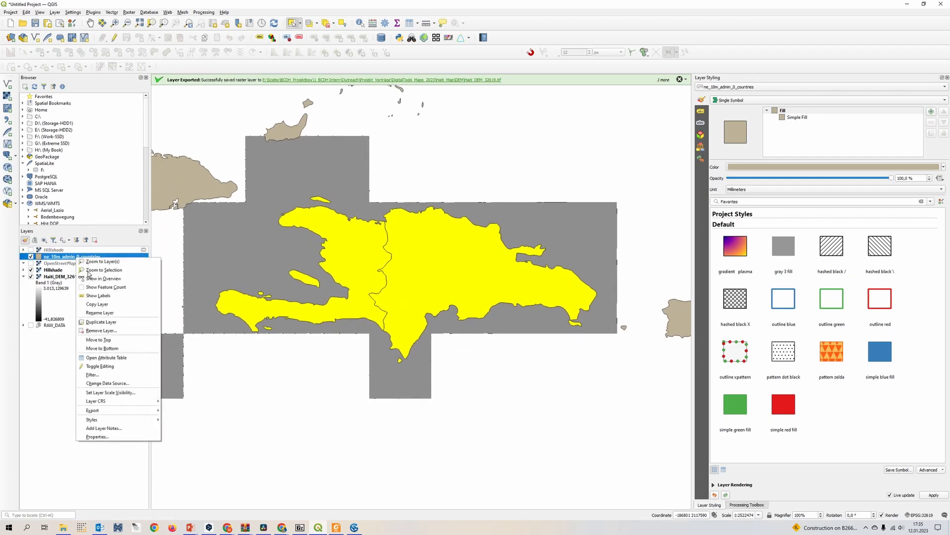
mouse_move(131, 411)
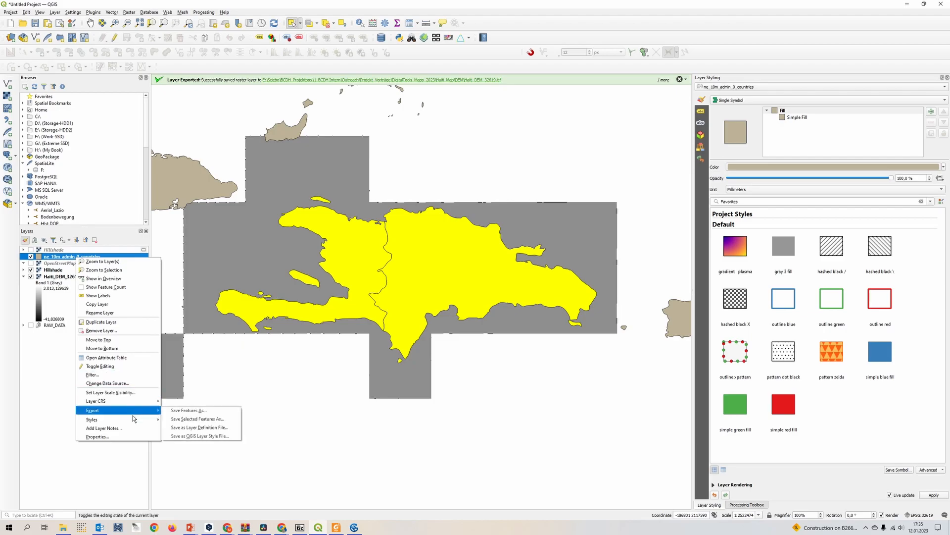
left_click(202, 410)
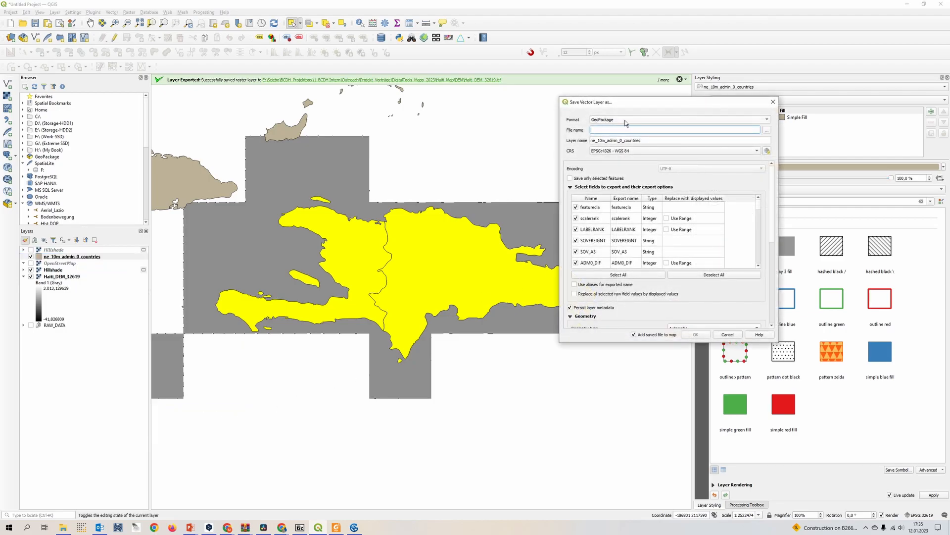
left_click(588, 180)
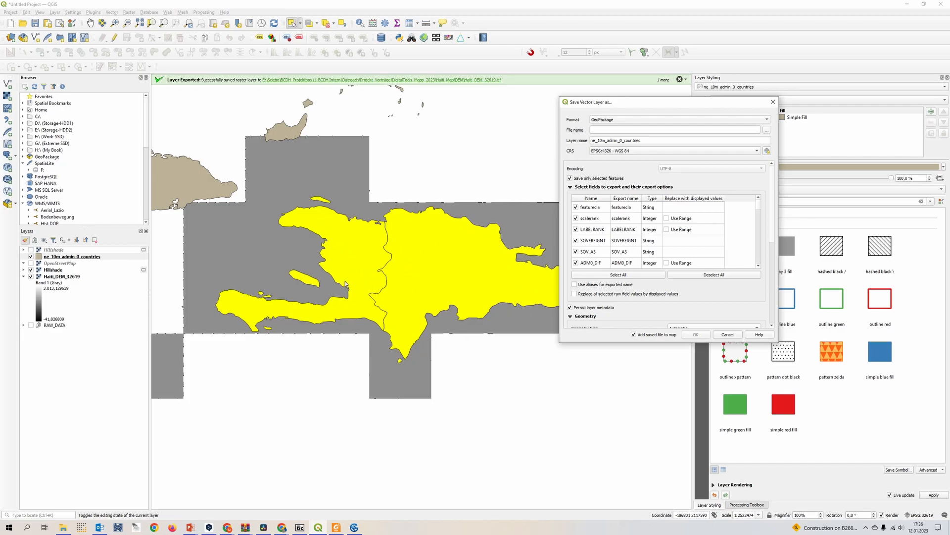
left_click(728, 334)
Set up Clip Raster by Mask Layer with Haiti_DEM_32619 as input and only the selected features of ne_10m_admin_0_countries as mask.
left_click_drag(375, 237, 390, 254)
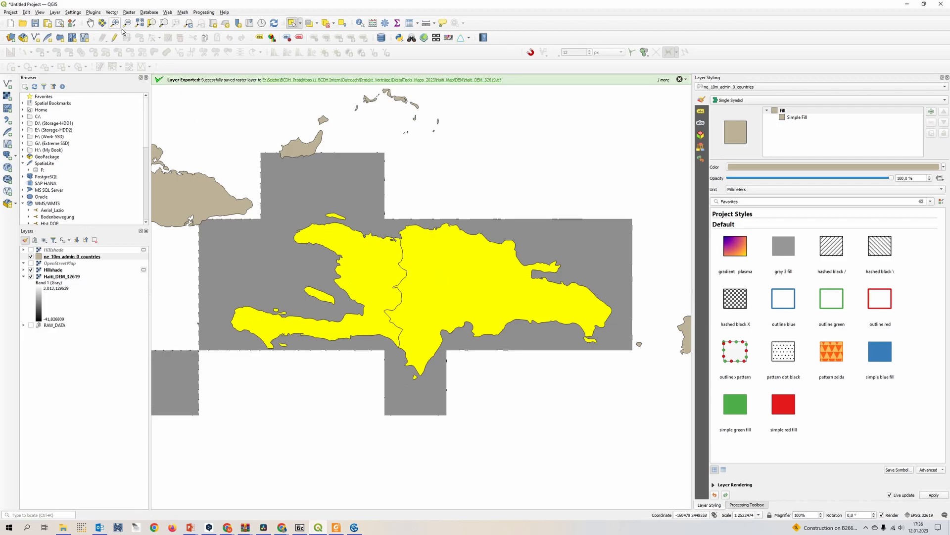
left_click(134, 13)
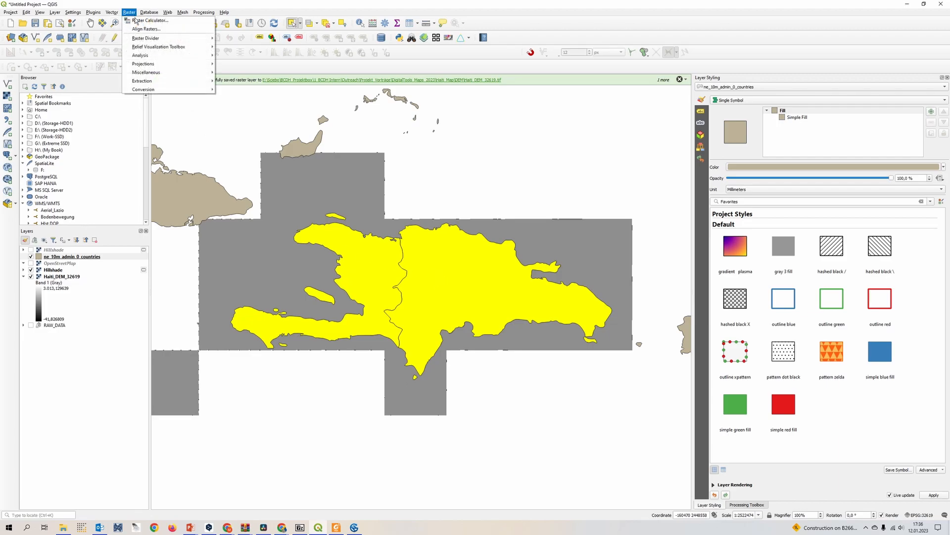
mouse_move(171, 82)
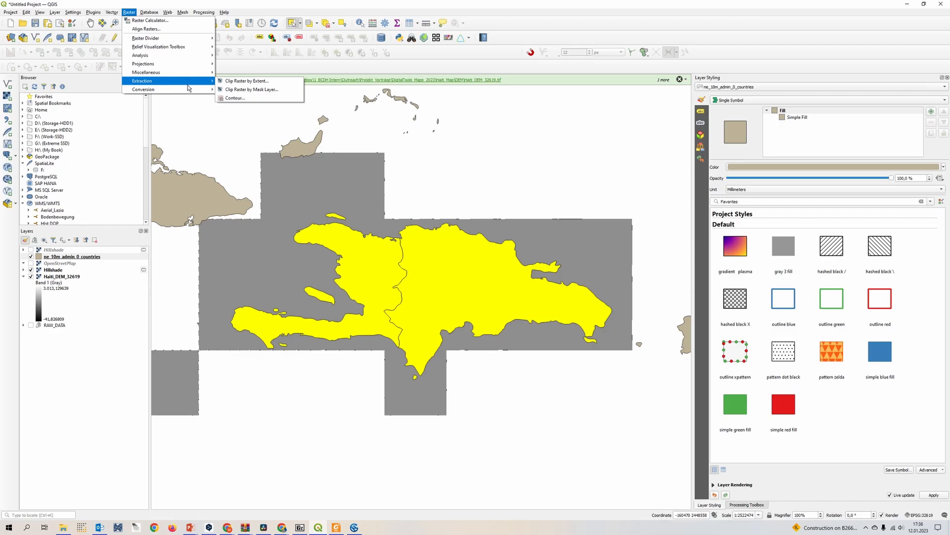
left_click(268, 89)
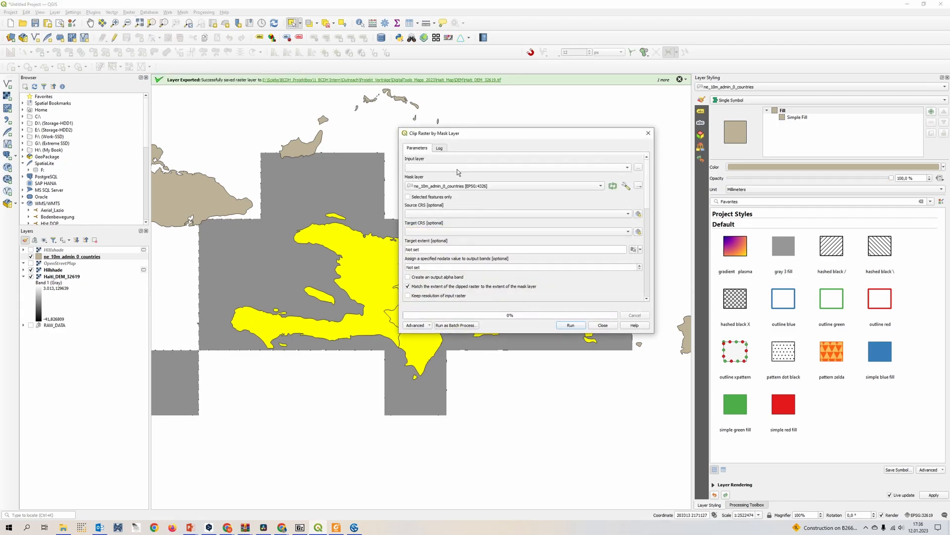
left_click(459, 168)
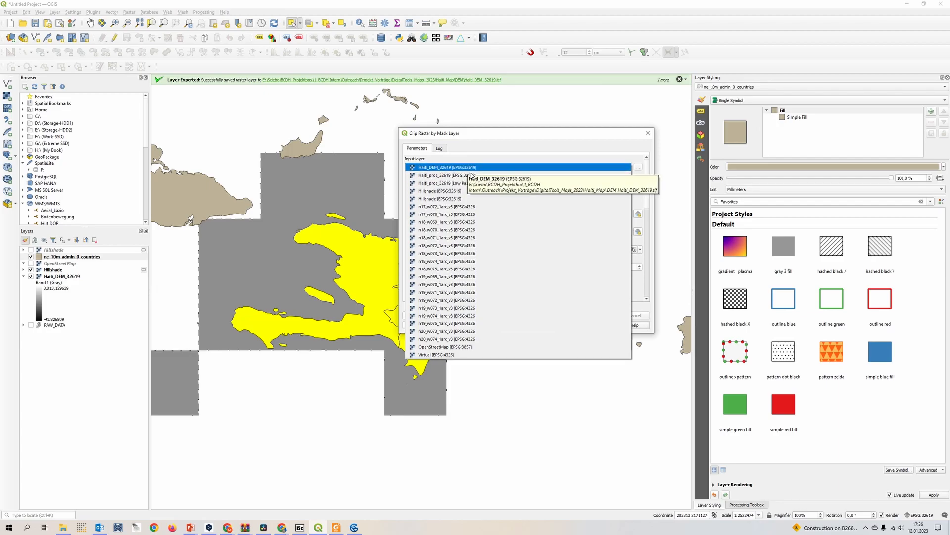
left_click(473, 170)
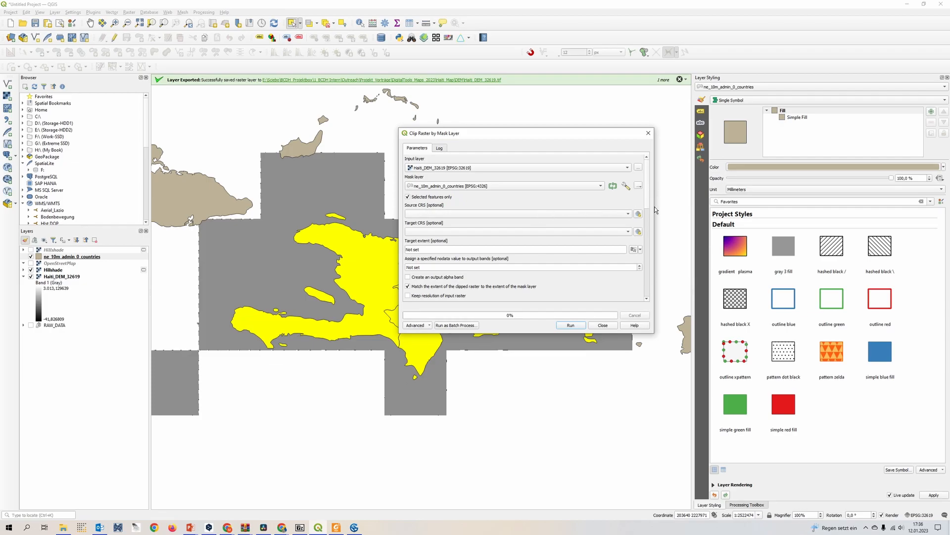
Choose to save the clipped raster to a file in the DigitalTools_Maps_2023 > Haiti_Map > DEM folder.
scroll(644, 238, "down", 10)
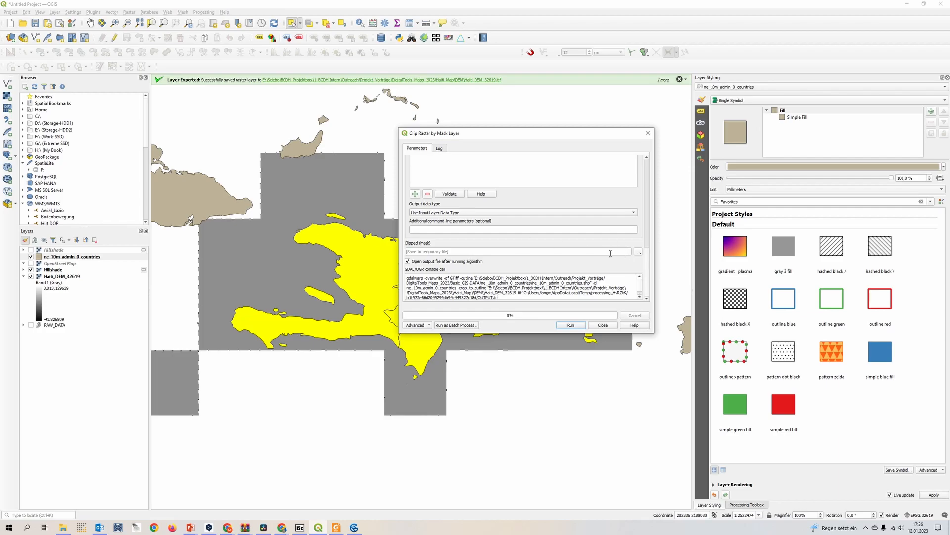
left_click(638, 251)
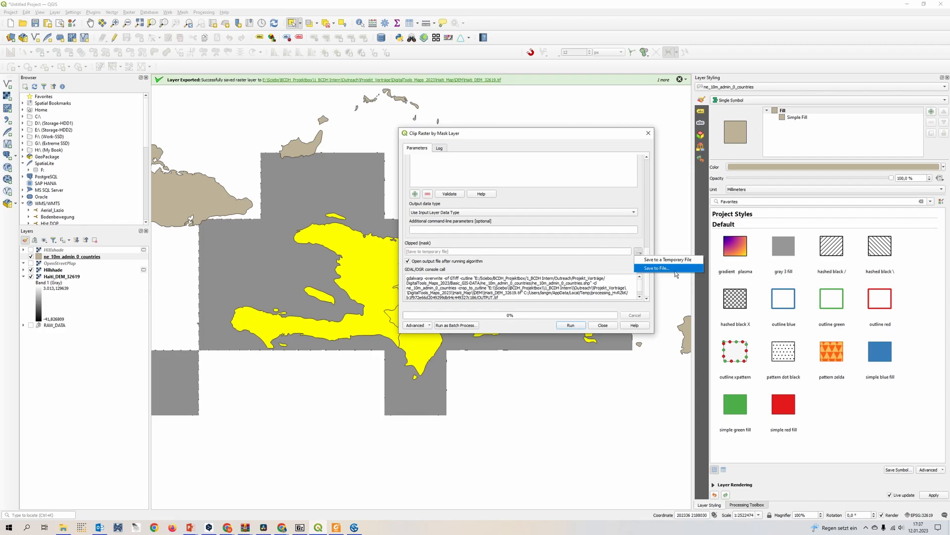
left_click(657, 267)
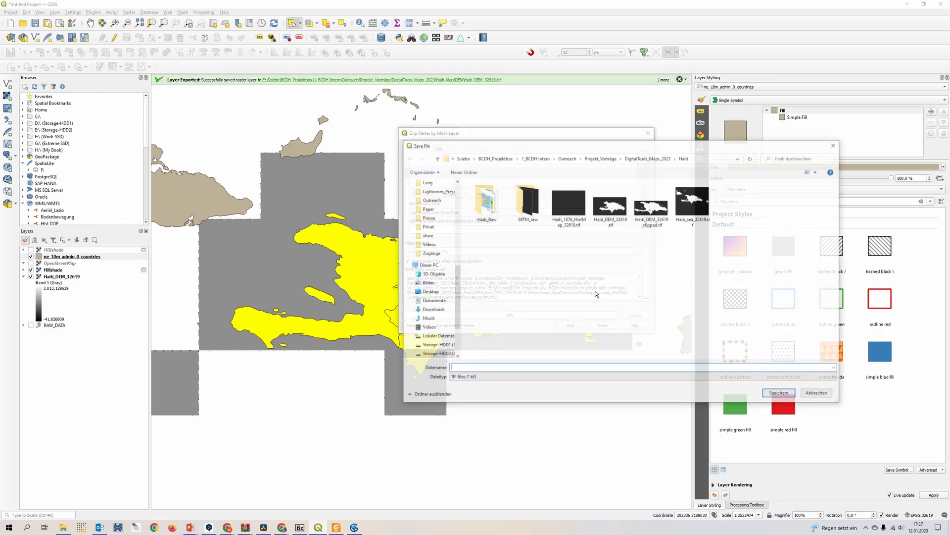
left_click(601, 159)
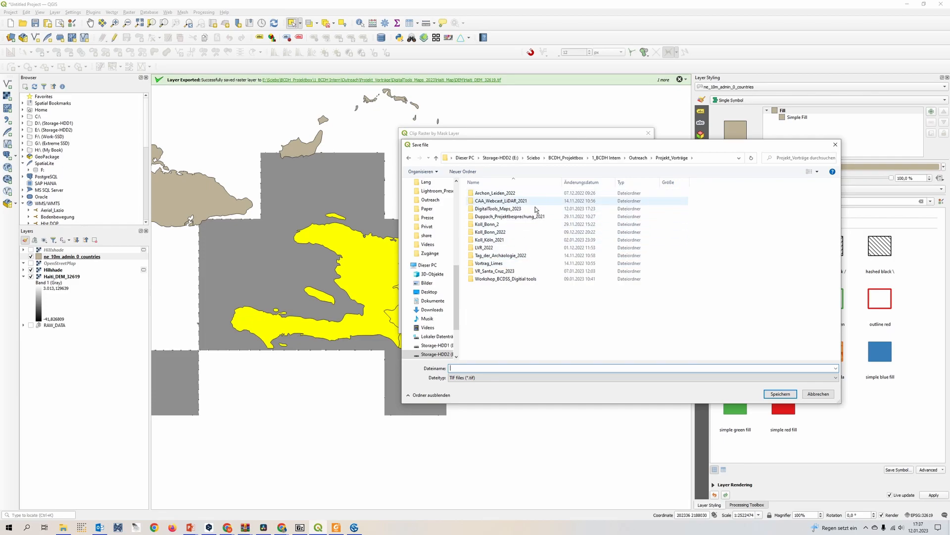
double_click(538, 215)
double_click(569, 209)
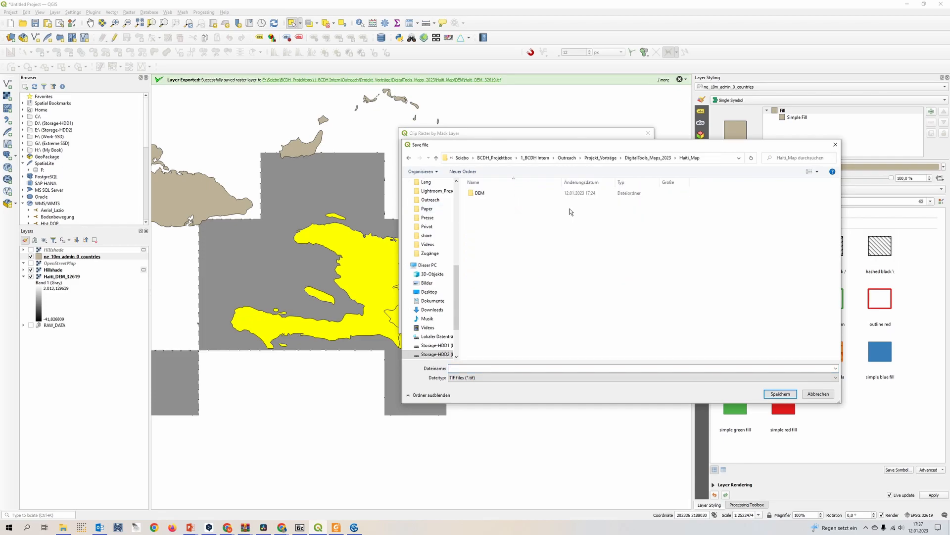
double_click(482, 193)
Name the clipped output Haiti_DEM_clipped_32619, based on the existing DEM's file name, and run the clip.
left_click(485, 203)
left_click(534, 368)
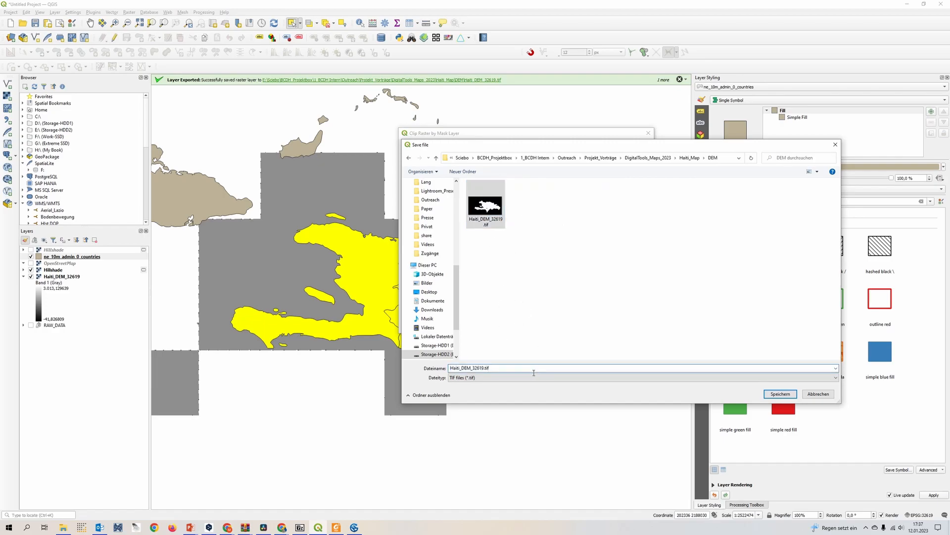
key("BackSpace")
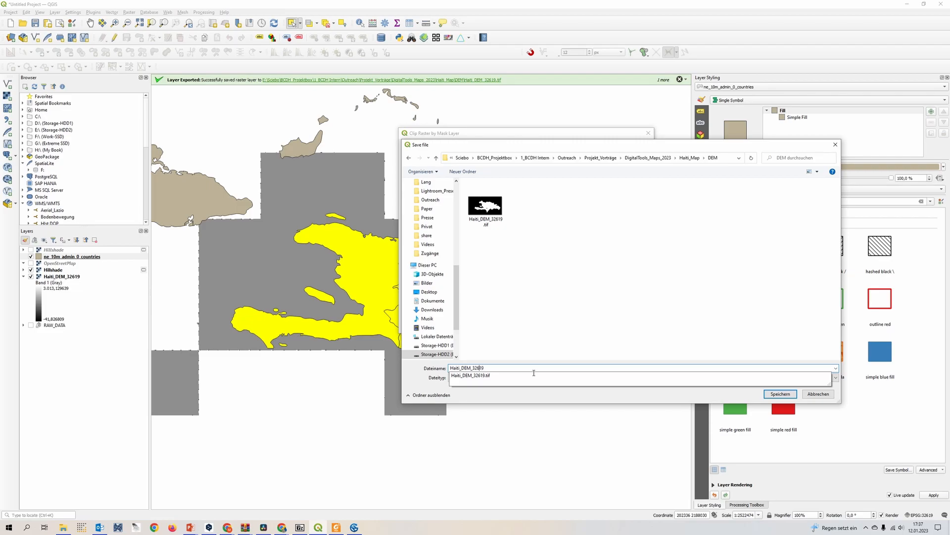
key("Left")
key("Left")
key("Left")
key("Left")
key("Left")
type("clipped")
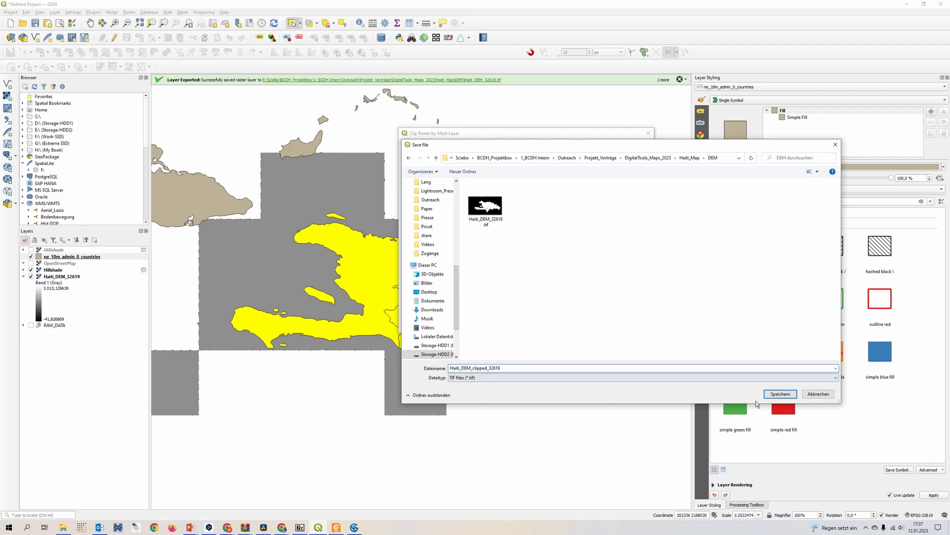
left_click(787, 396)
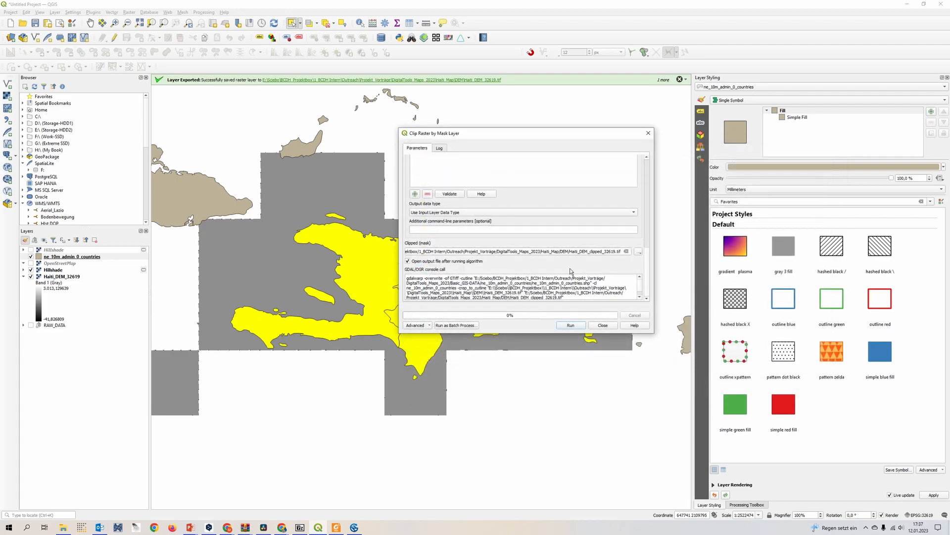
left_click(573, 327)
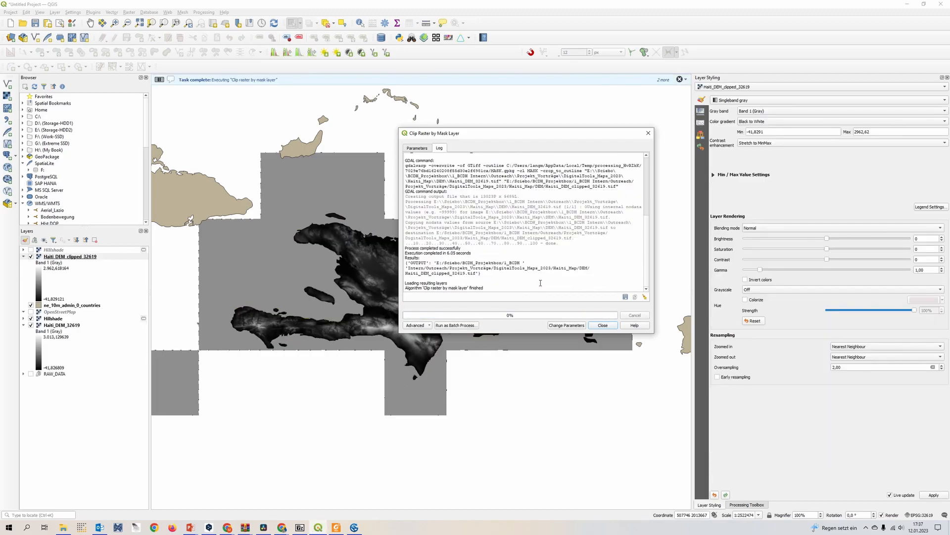
left_click(603, 325)
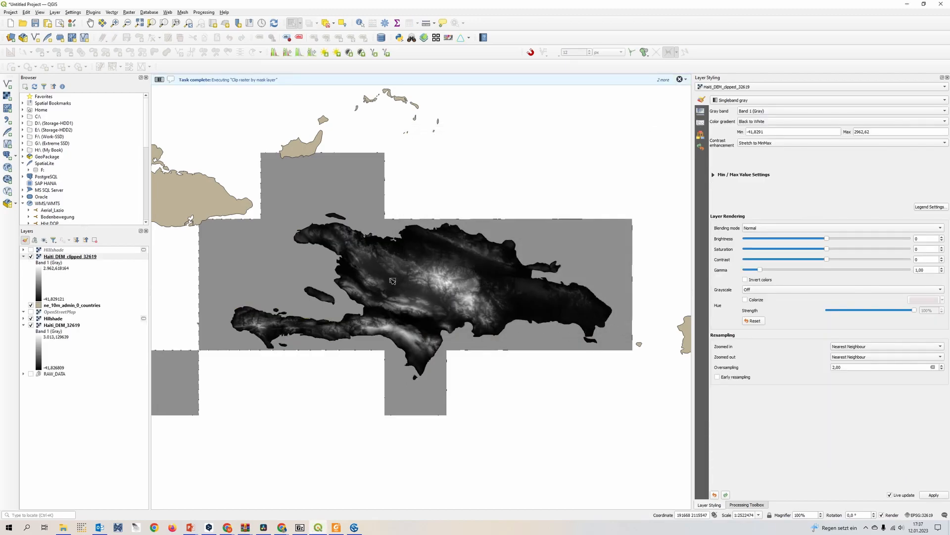
Hide the lower Hillshade and the unclipped Haiti_DEM_32619 layers, and move ne_10m_admin_0_countries into the RAW_DATA group.
left_click(31, 319)
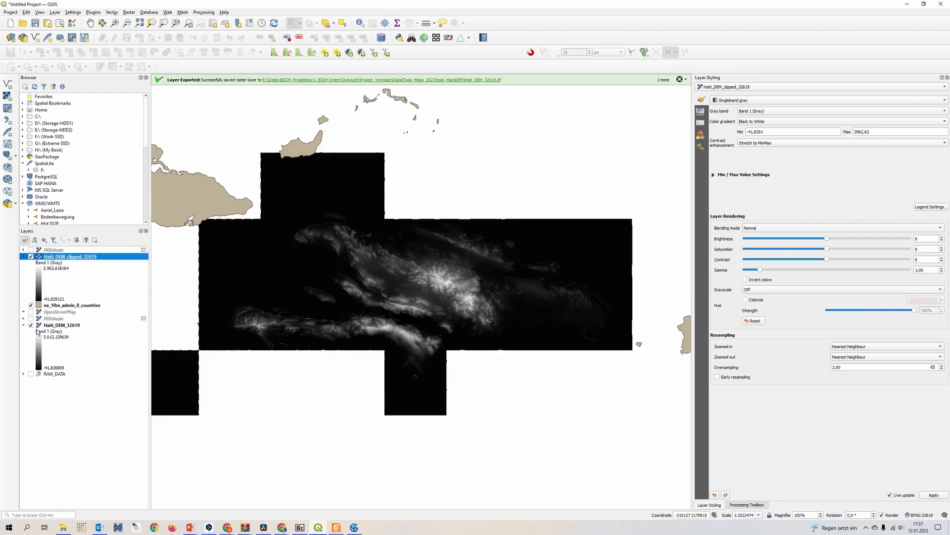
left_click(31, 325)
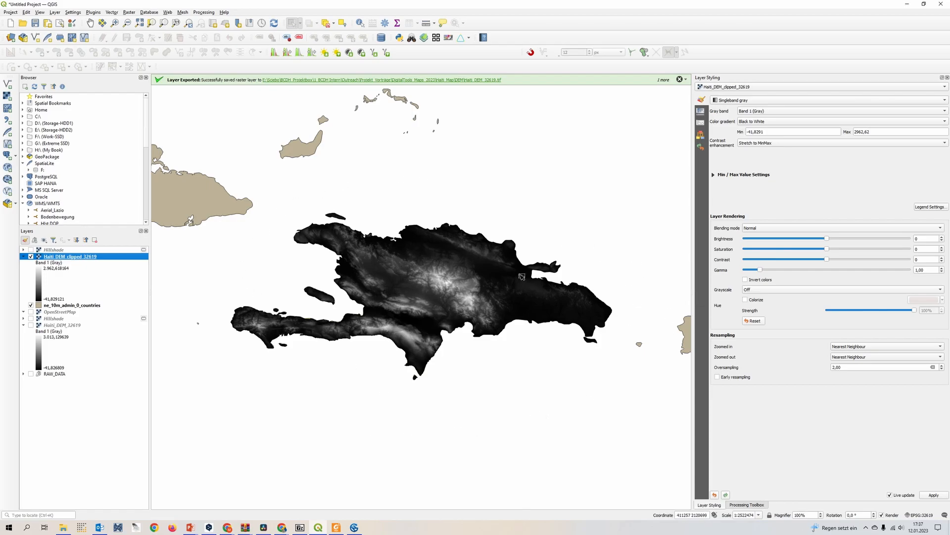
scroll(520, 275, "up", 1)
scroll(388, 310, "down", 1)
left_click_drag(387, 309, 436, 291)
left_click_drag(57, 305, 73, 380)
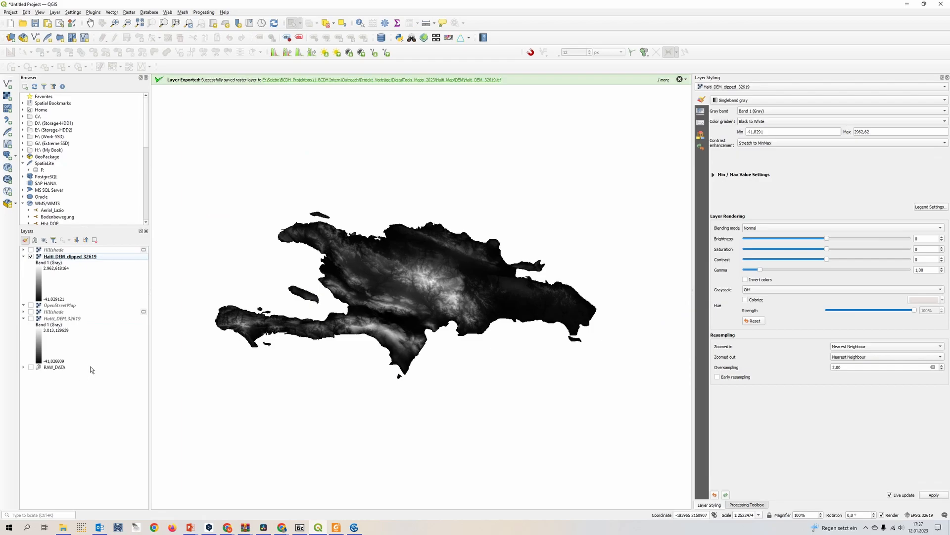
Remove both old Hillshade layers from the project.
left_click_drag(54, 312, 57, 315)
right_click(57, 319)
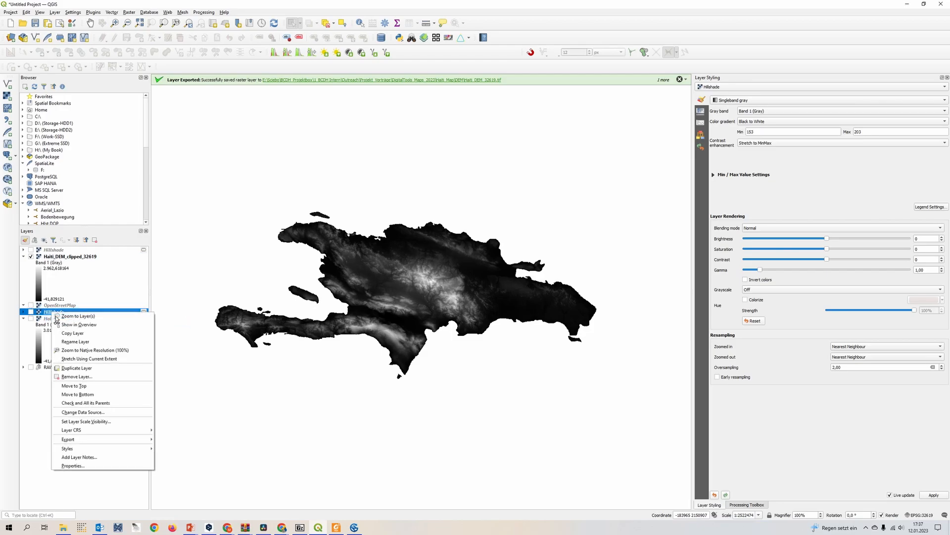
left_click(108, 378)
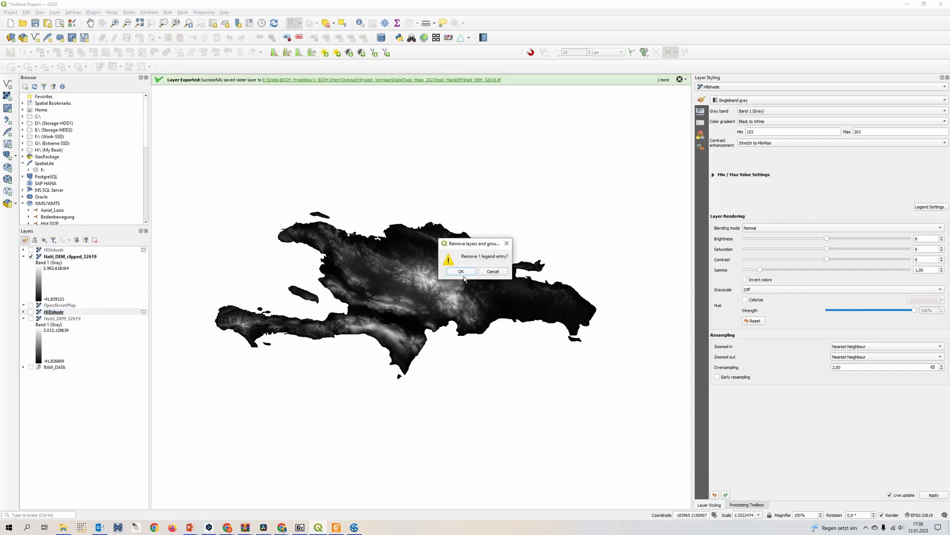
left_click(461, 271)
left_click(56, 250)
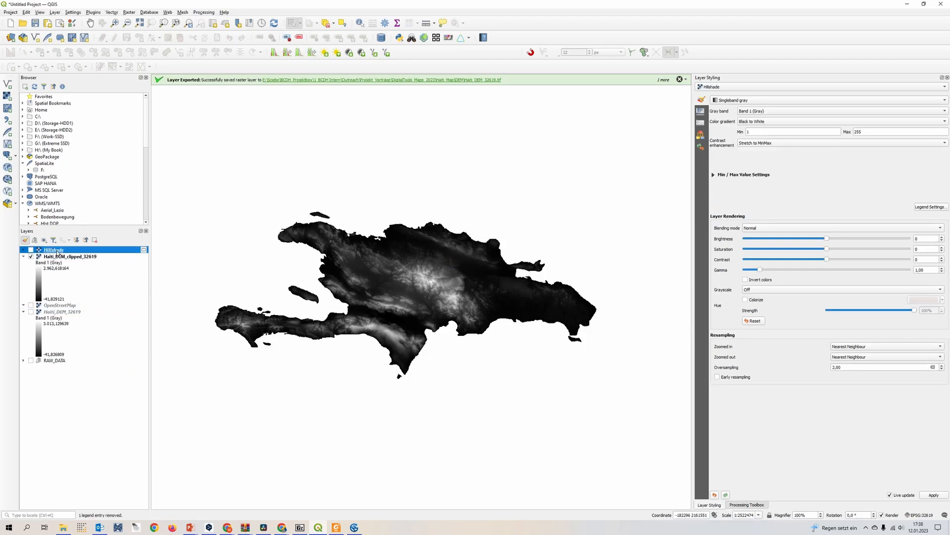
right_click(56, 251)
left_click(106, 310)
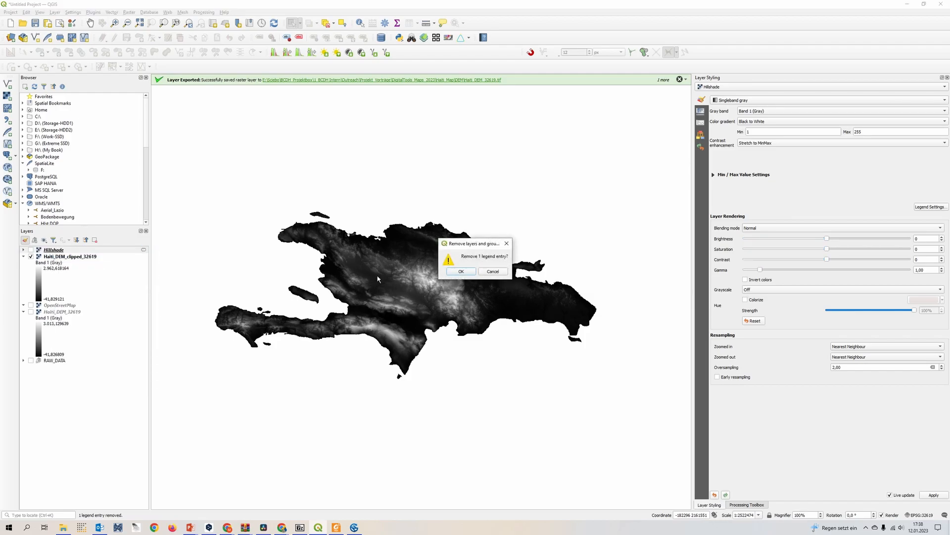
left_click(461, 271)
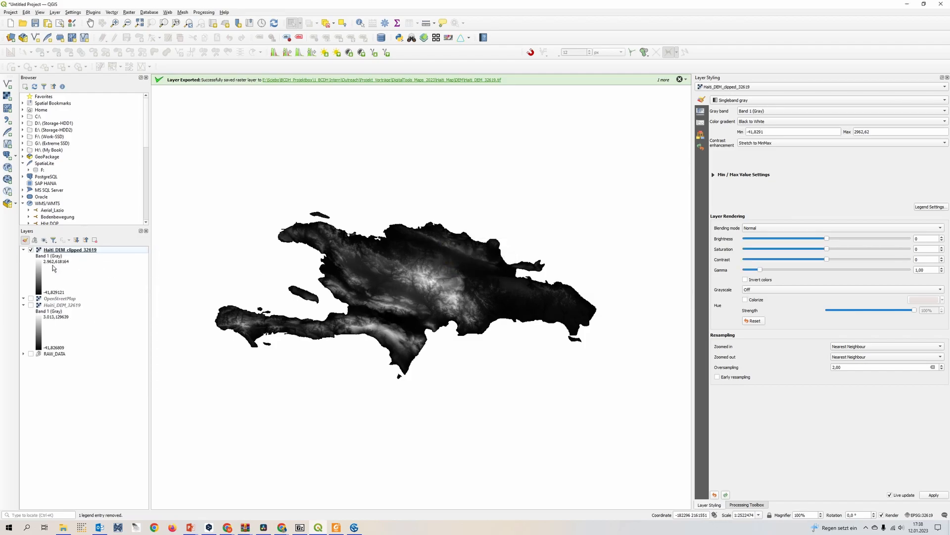
Open the Hillshade raster analysis, choose Haiti_DEM_32619 as the input layer and set the Z factor to 0.2.
left_click(130, 12)
mouse_move(165, 55)
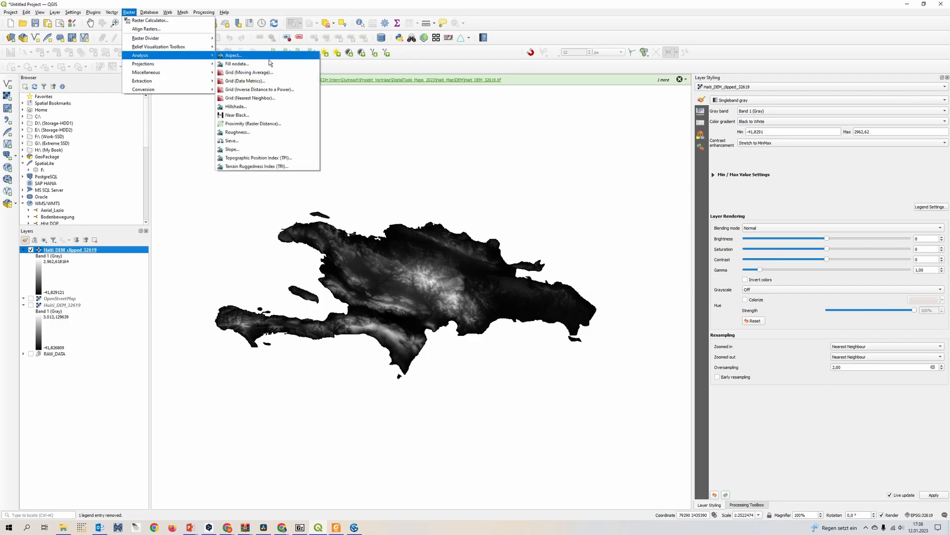
left_click(237, 106)
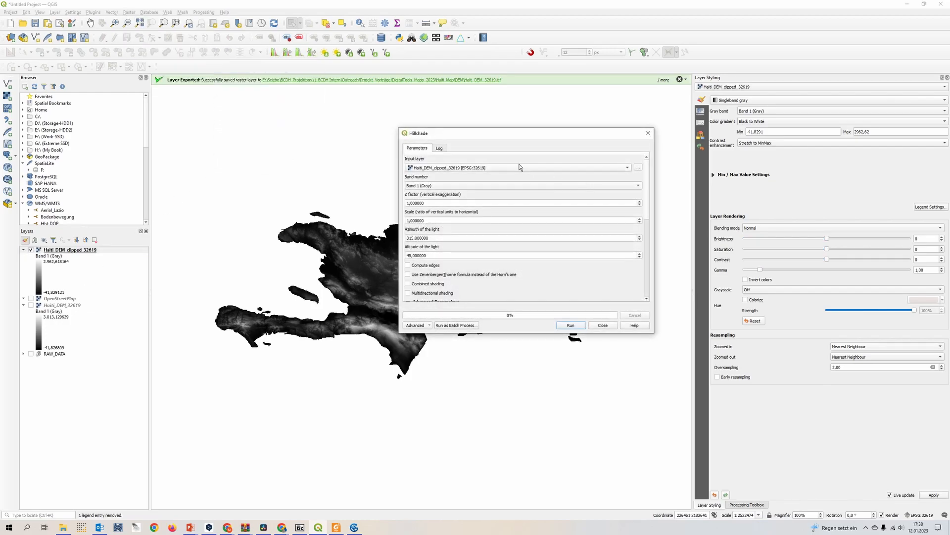
left_click(494, 167)
left_click(490, 169)
left_click(509, 167)
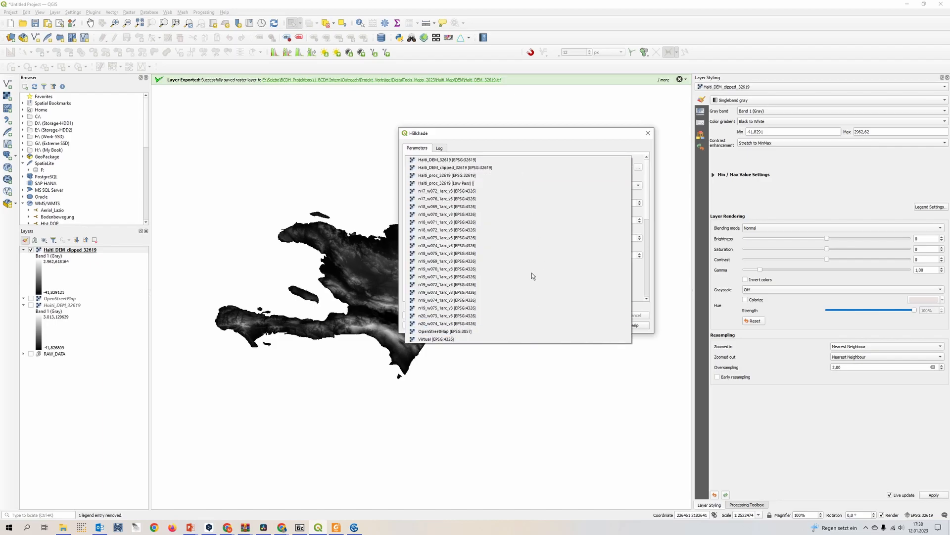
left_click(499, 160)
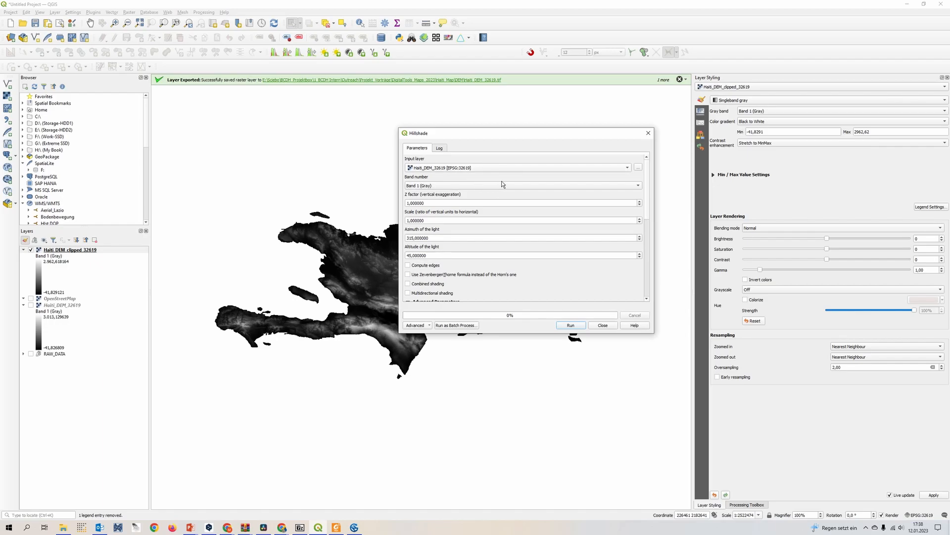
double_click(409, 204)
type("0,2")
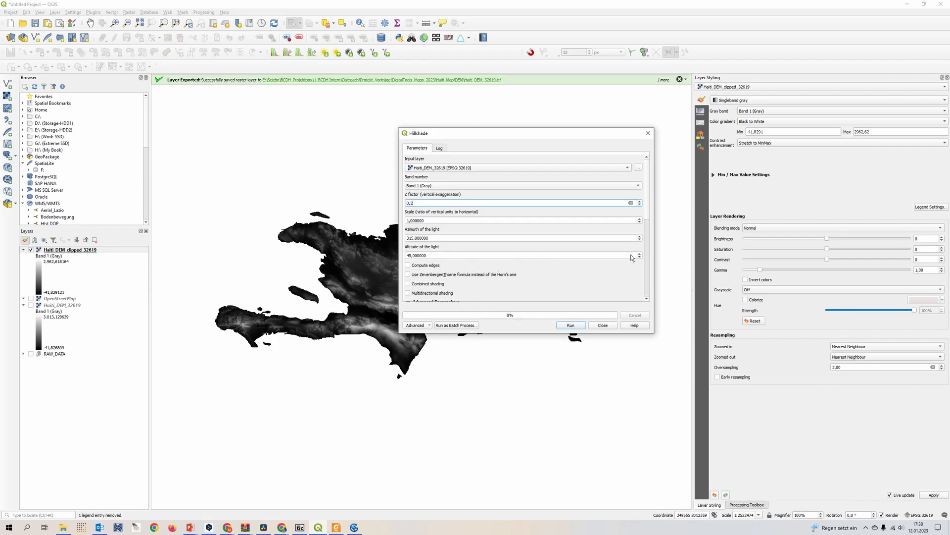
Set the hillshade output to the file Haiti_Hillshade_clipped_32619.tif in the DEM folder, basing the name on the clipped DEM's file.
left_click_drag(649, 204, 649, 292)
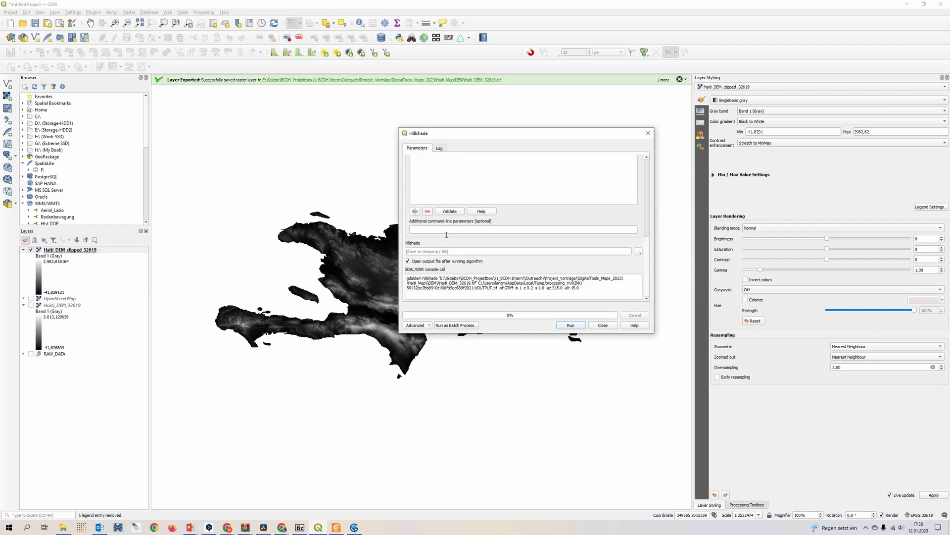
left_click(639, 253)
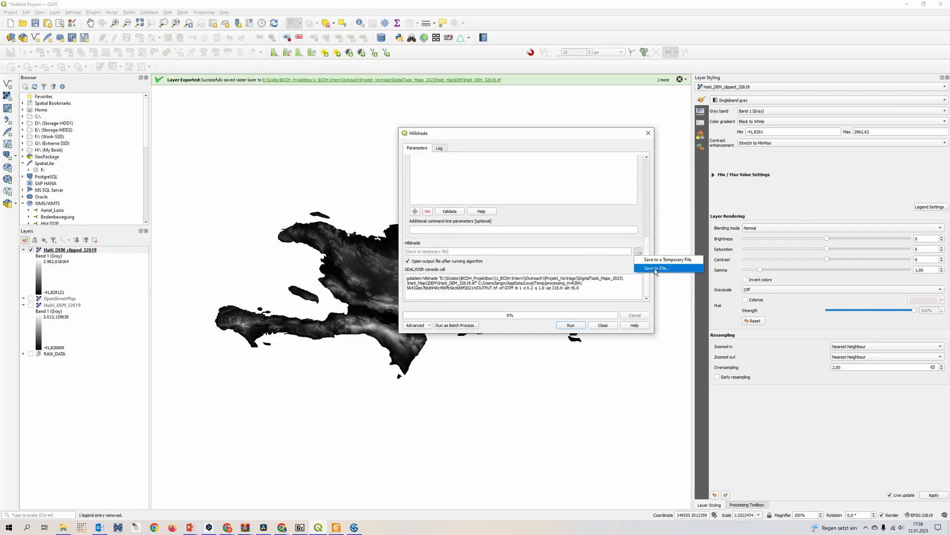
left_click(654, 269)
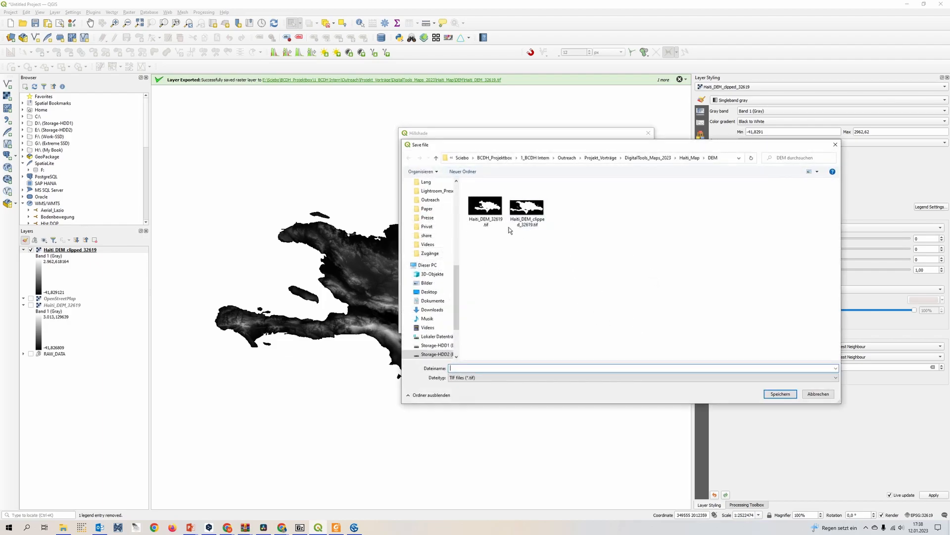
left_click(527, 208)
left_click(535, 369)
left_click(528, 371)
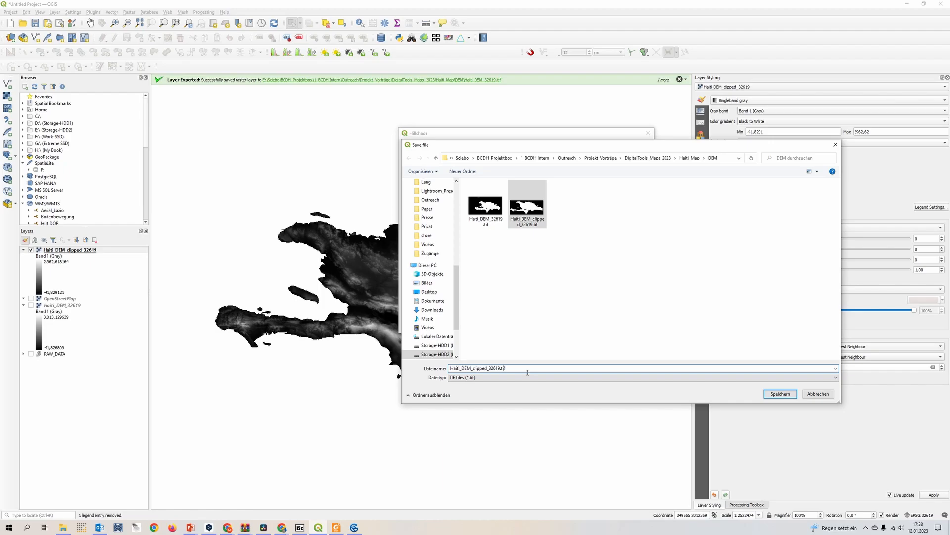
key("BackSpace")
key("BackSpace")
key("BackSpace")
type("Hill")
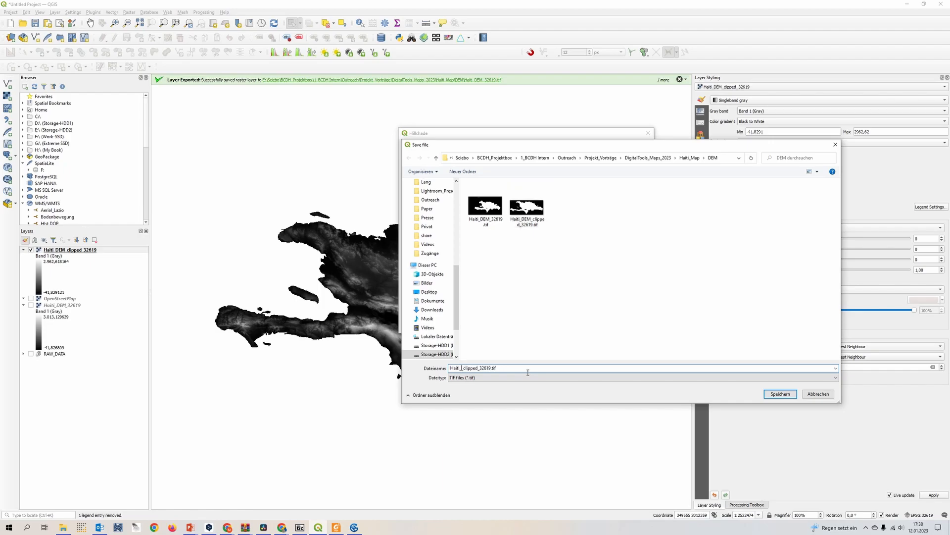
type("shade")
key("Return")
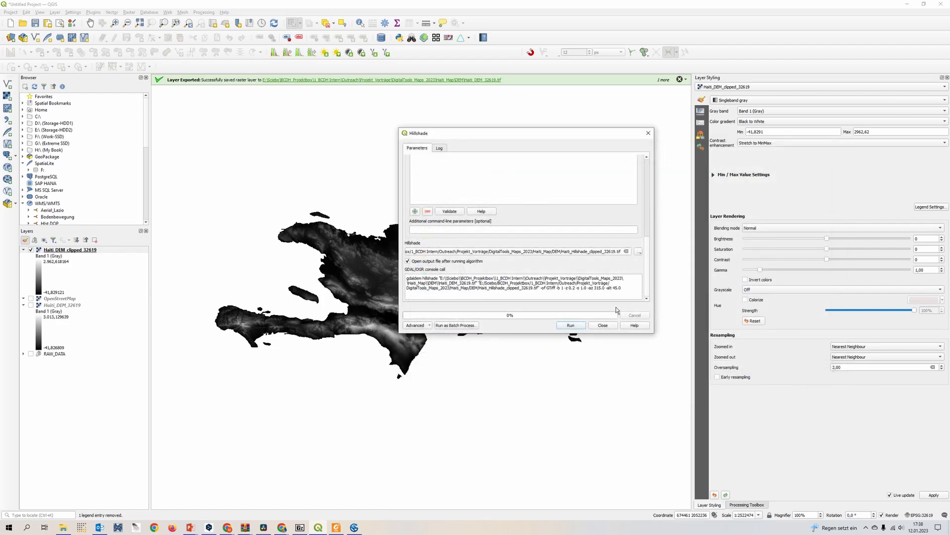
Run the hillshade calculation, close the tool's dialog and inspect the shaded relief on the map.
left_click(582, 328)
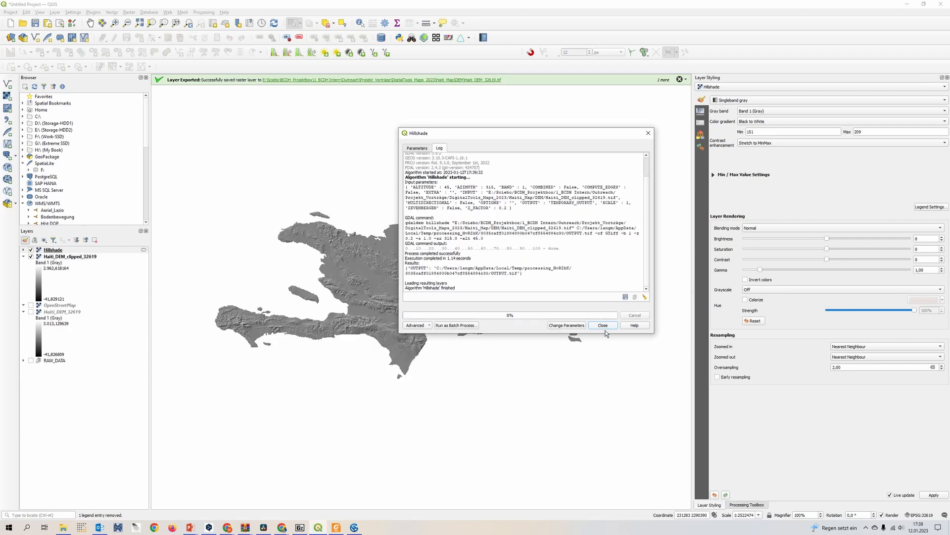
left_click(603, 326)
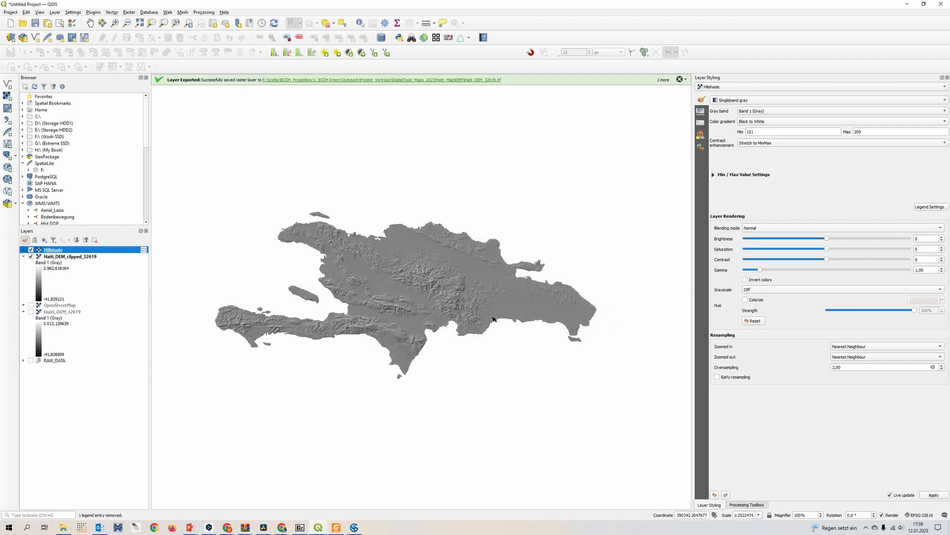
scroll(493, 317, "up", 1)
scroll(492, 316, "down", 1)
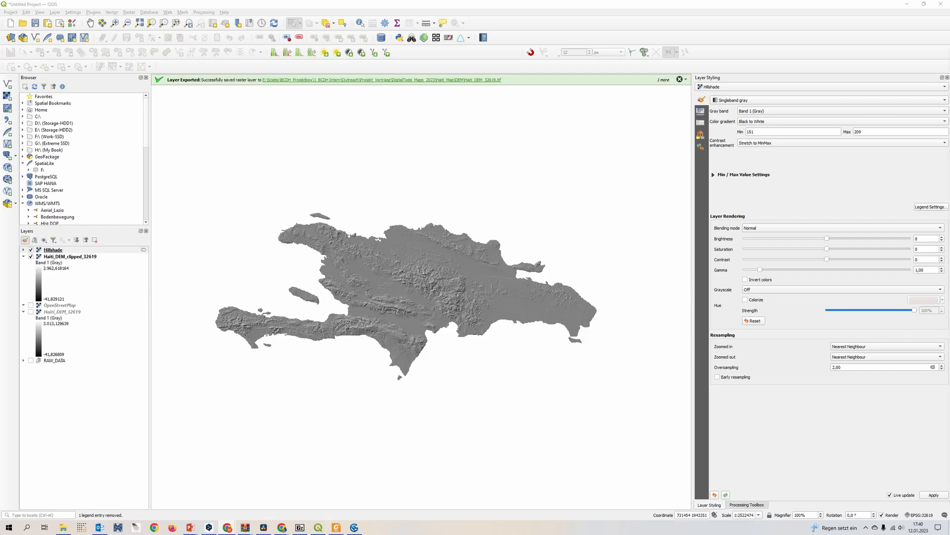
Switch to the GEBCO download page in the browser and outline a region around Hispaniola, about -75.2 to -66.8 longitude and 15.5 to 21.4 latitude.
left_click_drag(949, 75, 489, 44)
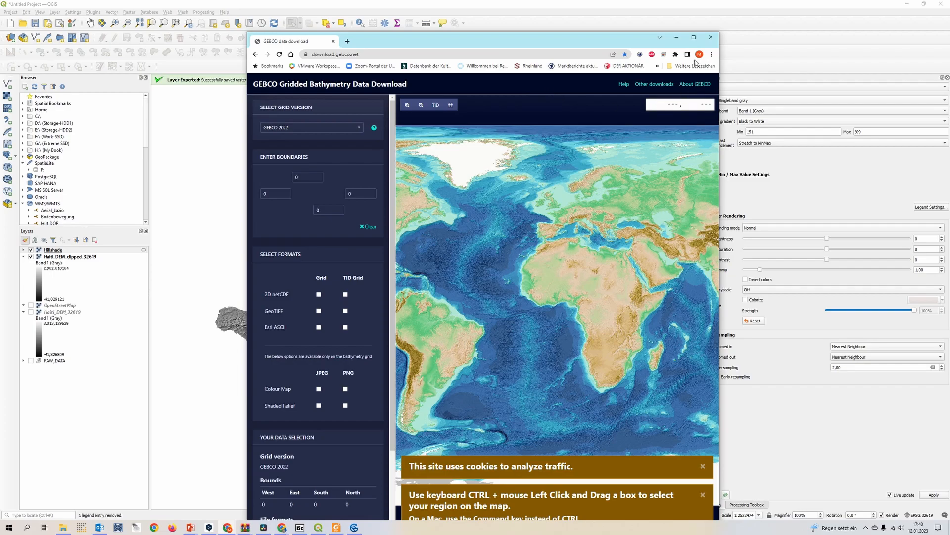
left_click(694, 37)
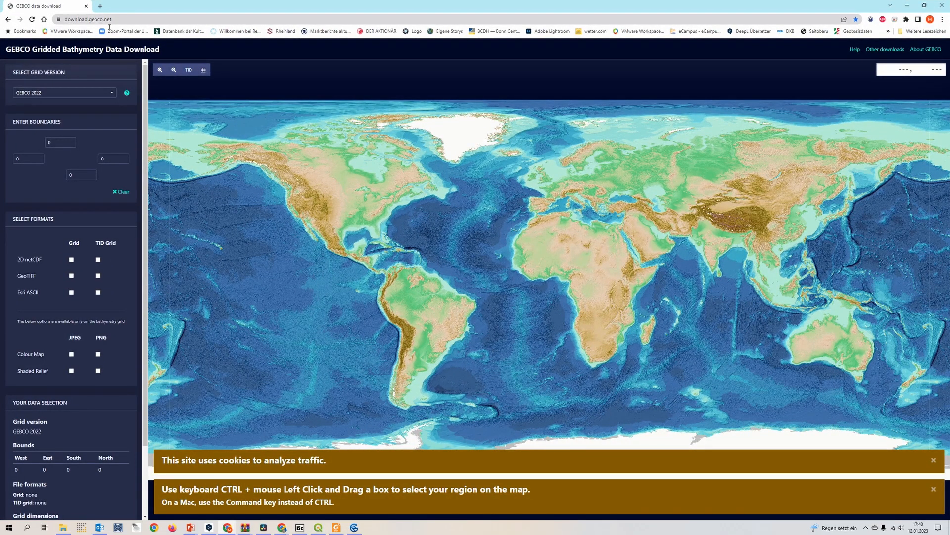
scroll(411, 258, "up", 3)
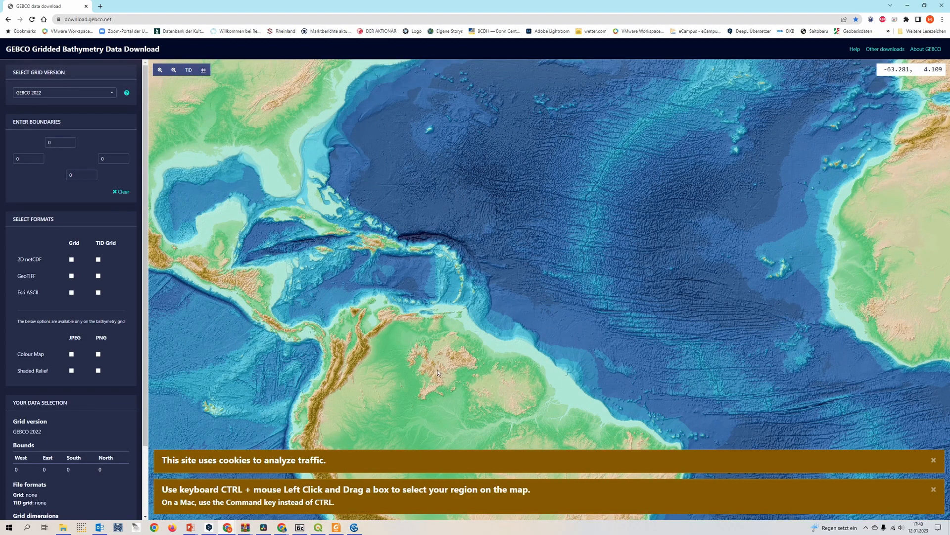
scroll(426, 262, "up", 3)
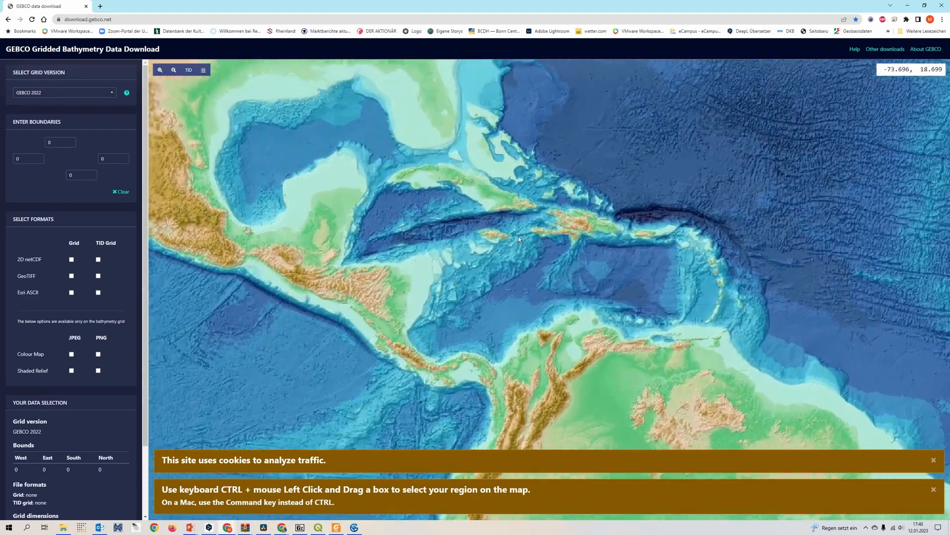
scroll(599, 233, "up", 2)
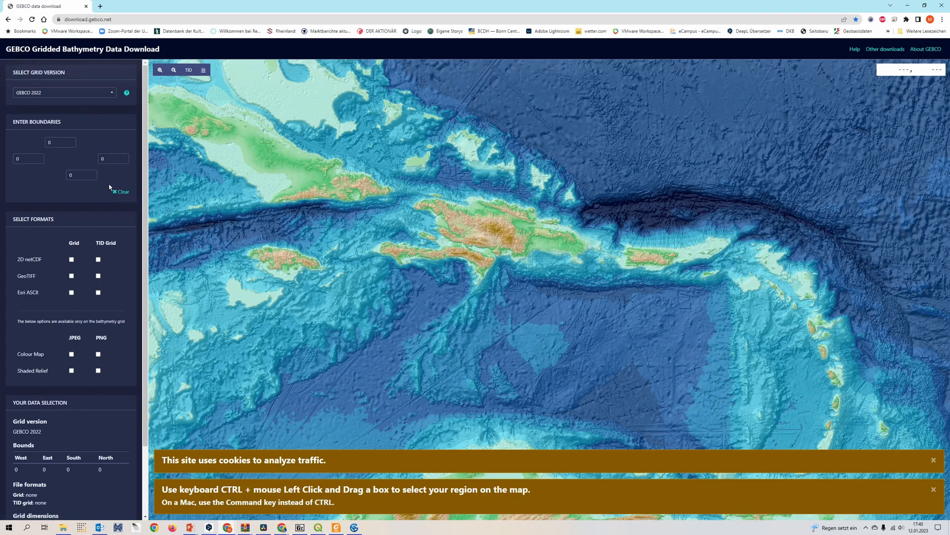
scroll(107, 330, "down", 2)
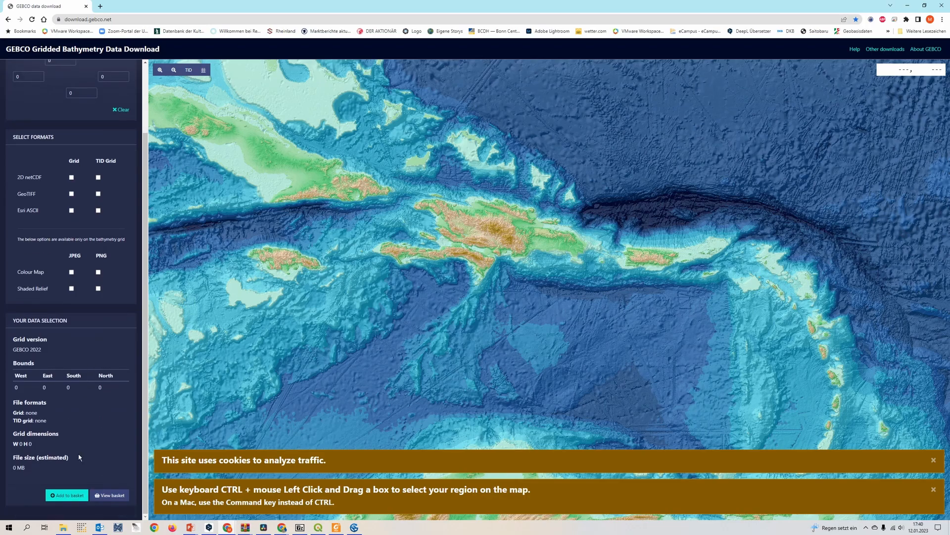
left_click_drag(399, 179, 432, 142)
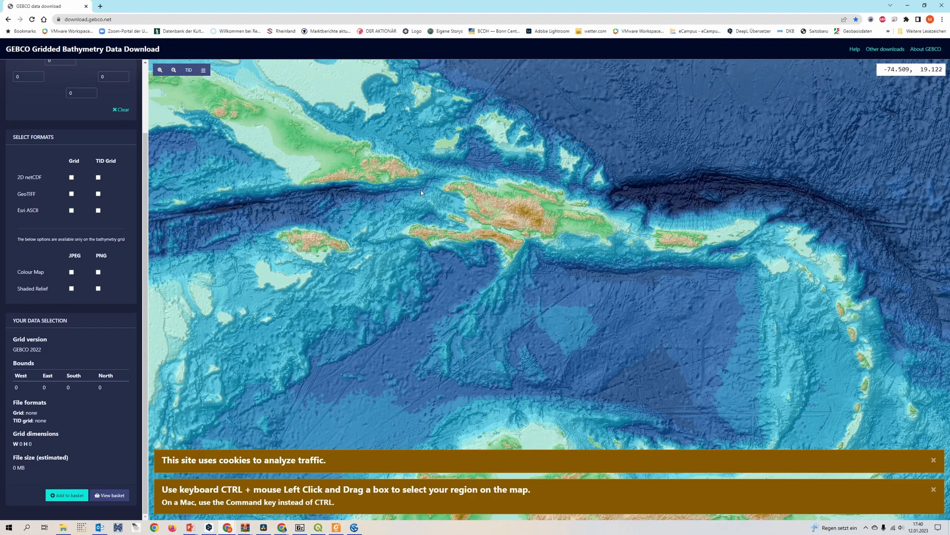
left_click_drag(385, 133, 673, 335)
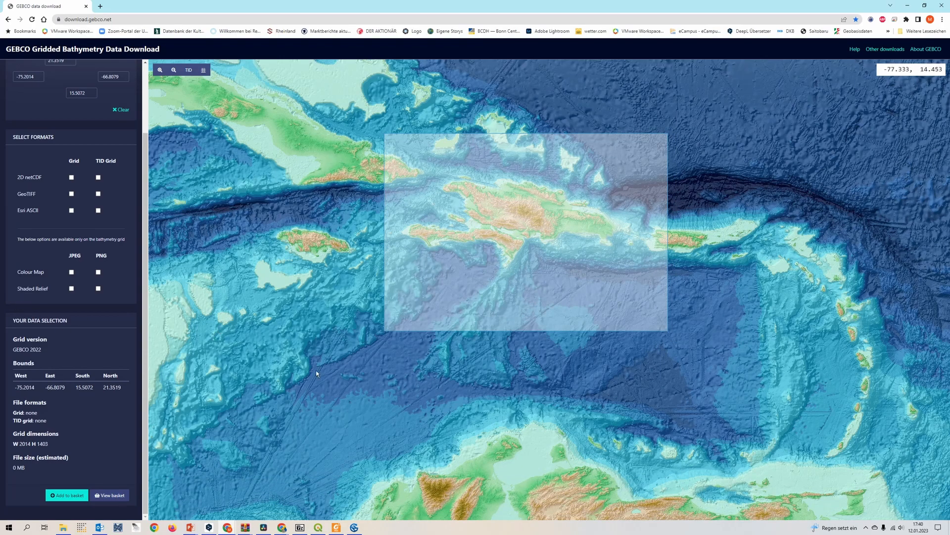
Select the GeoTIFF grid format, add the selection to the basket and request the data download.
scroll(42, 183, "up", 1)
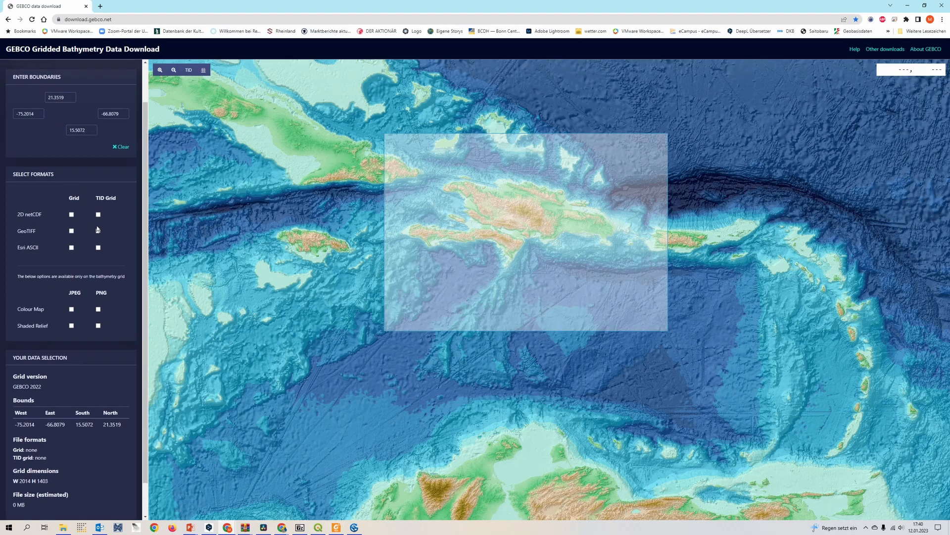
left_click(71, 231)
scroll(111, 264, "down", 1)
left_click(73, 500)
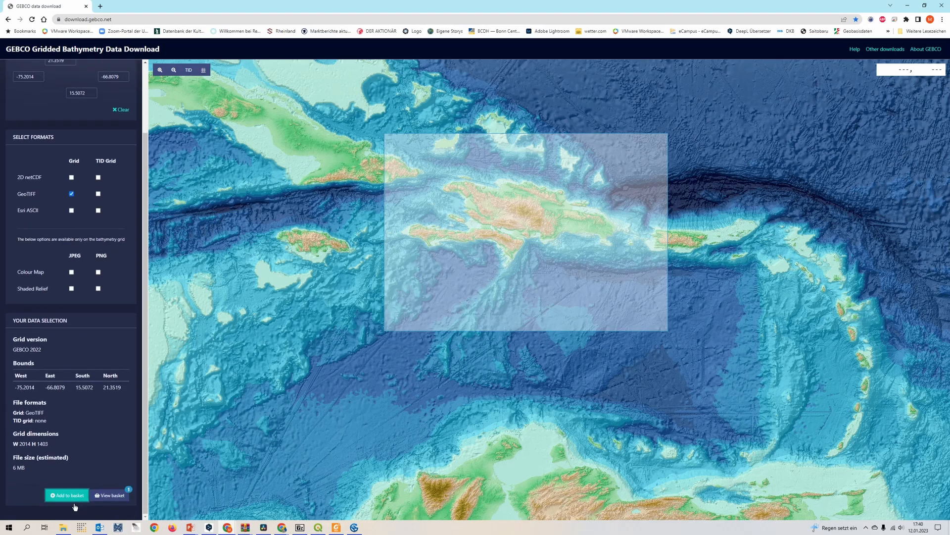
left_click(110, 495)
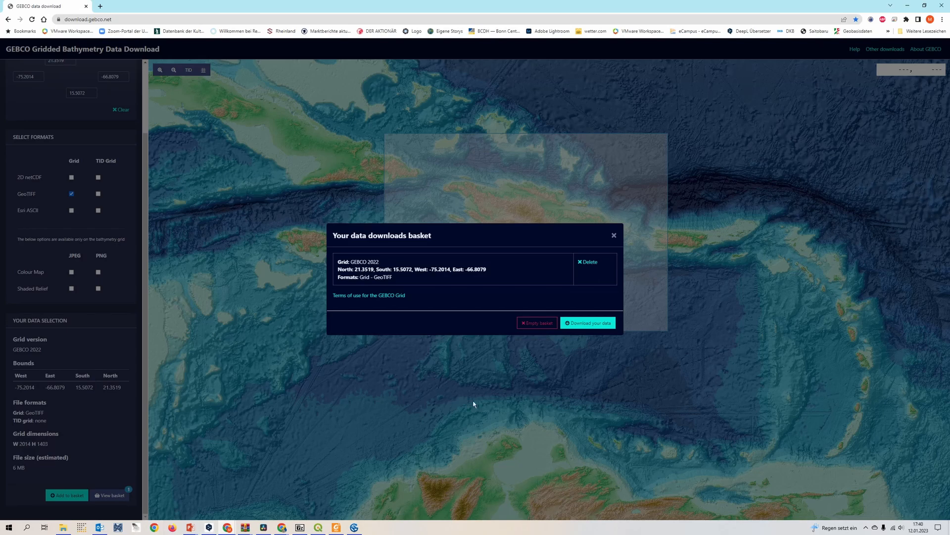
left_click(586, 325)
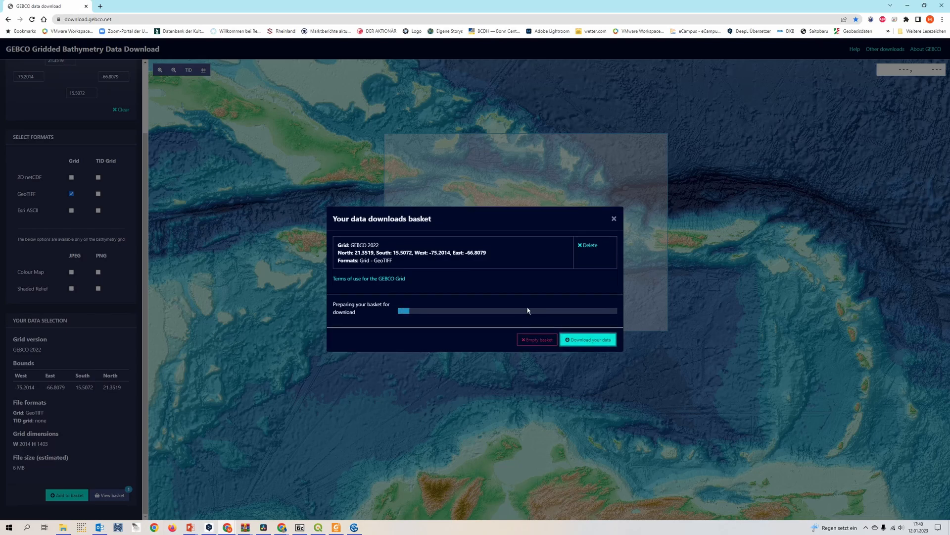
Switch back to QGIS, add the gebco_2022_n21.9672_s14.5294_w-75.9155_e-66.676 raster and move it beneath Haiti_DEM_clipped_32619 in the layer order.
left_click(318, 526)
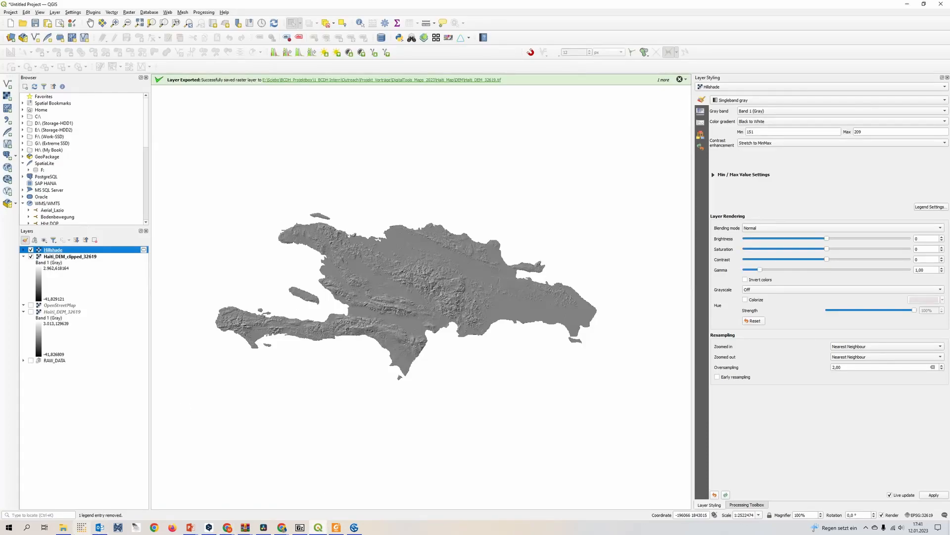
left_click(64, 527)
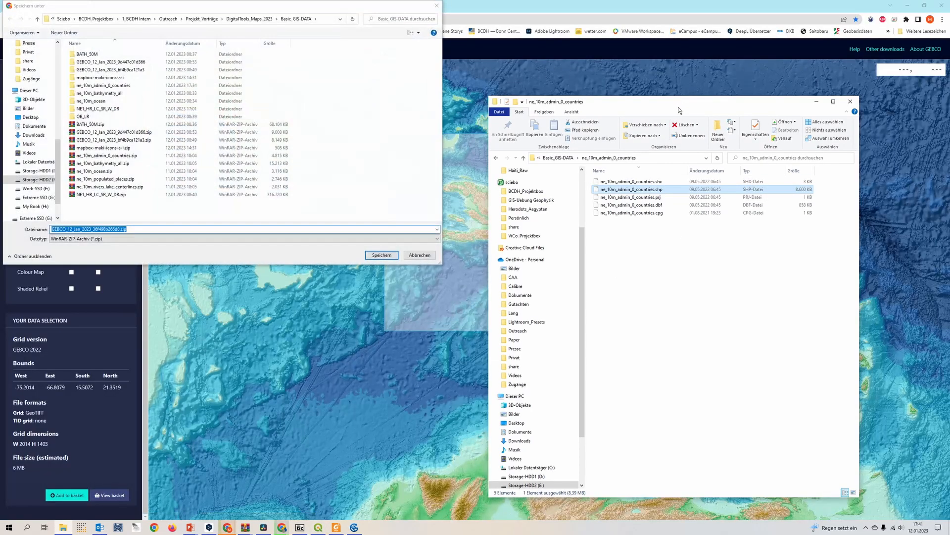
left_click_drag(679, 105, 949, 108)
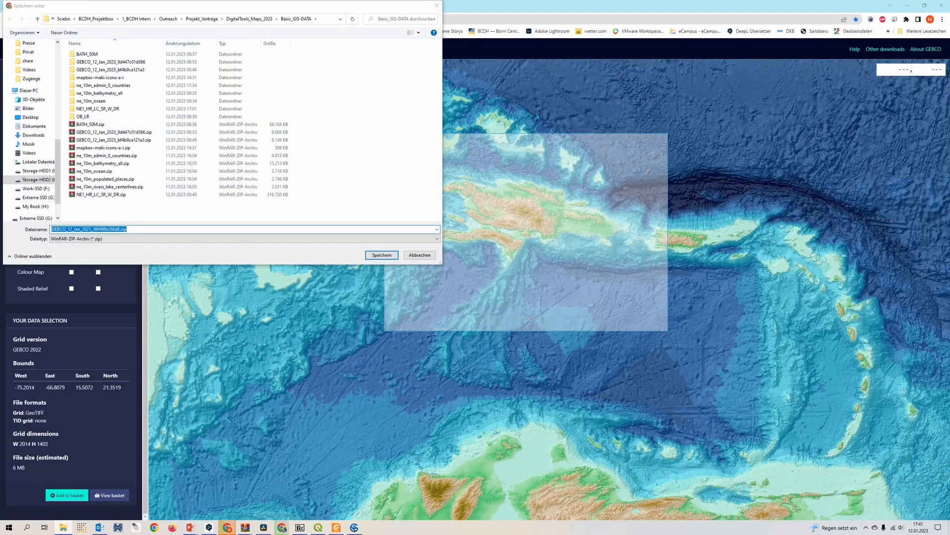
left_click_drag(230, 9, 949, 210)
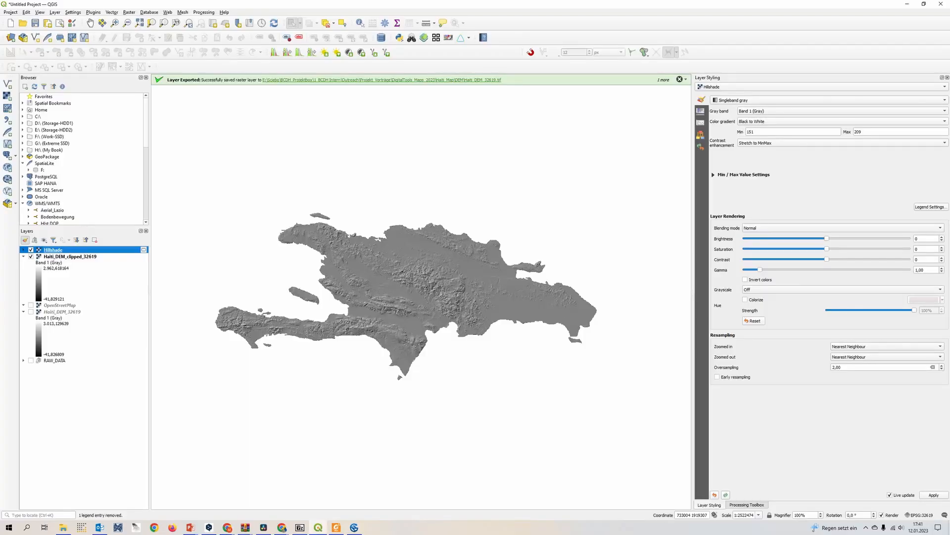
left_click_drag(94, 249, 92, 427)
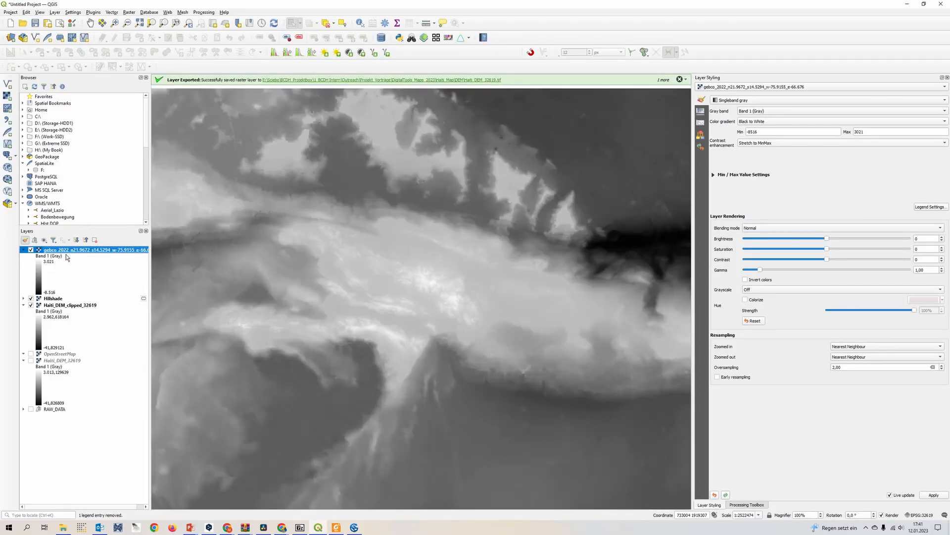
left_click_drag(59, 259, 69, 355)
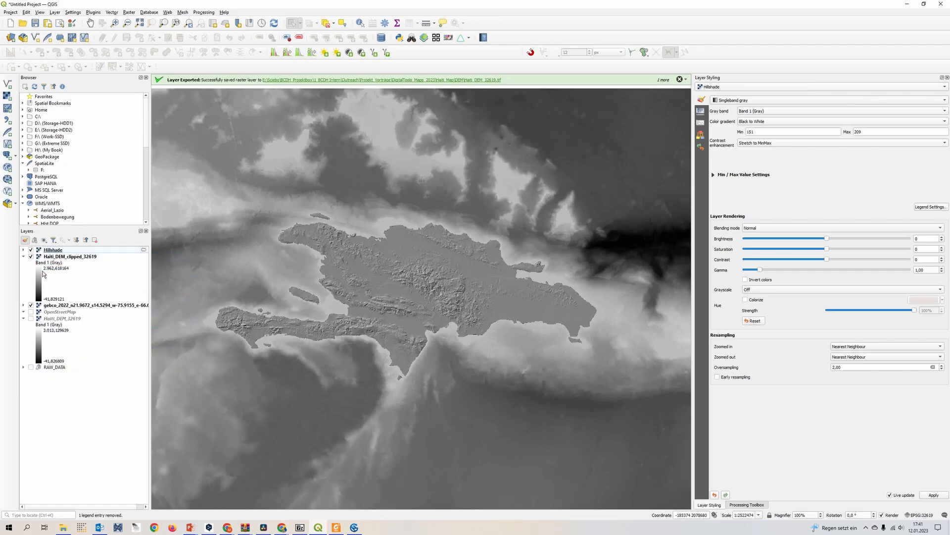
left_click_drag(398, 325, 422, 332)
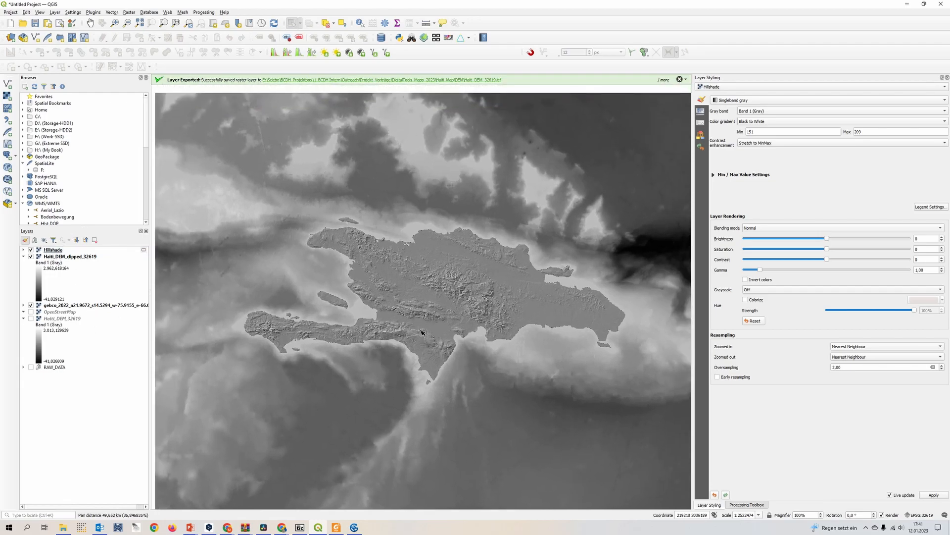